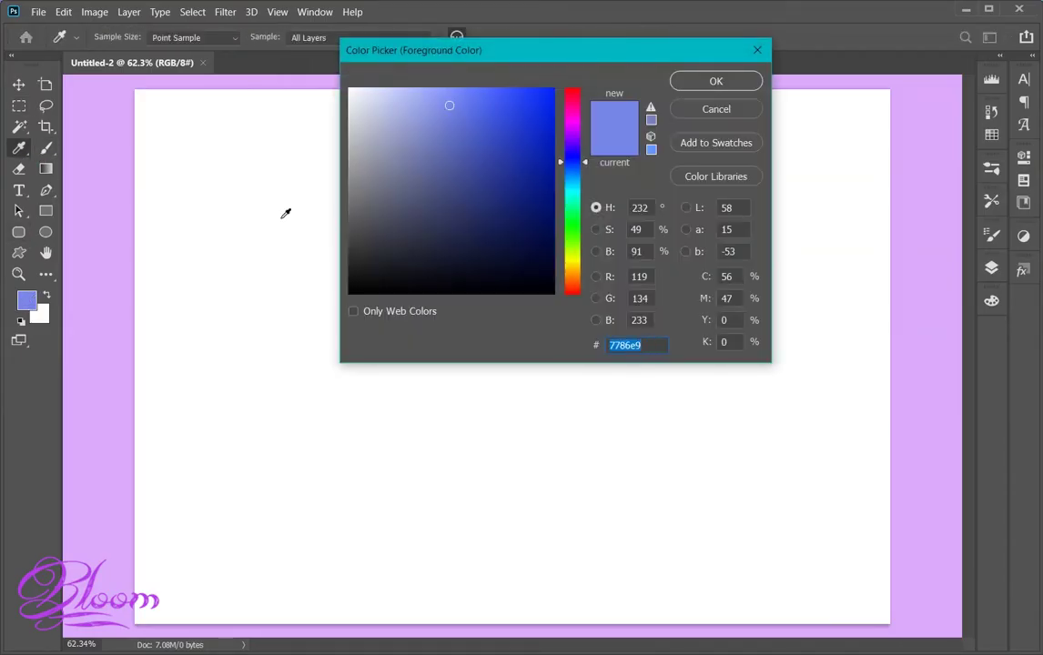
# Set the foreground colour to a dark plum purple, 691c5d
pyautogui.moveTo(572, 147); pyautogui.dragTo(572, 138)
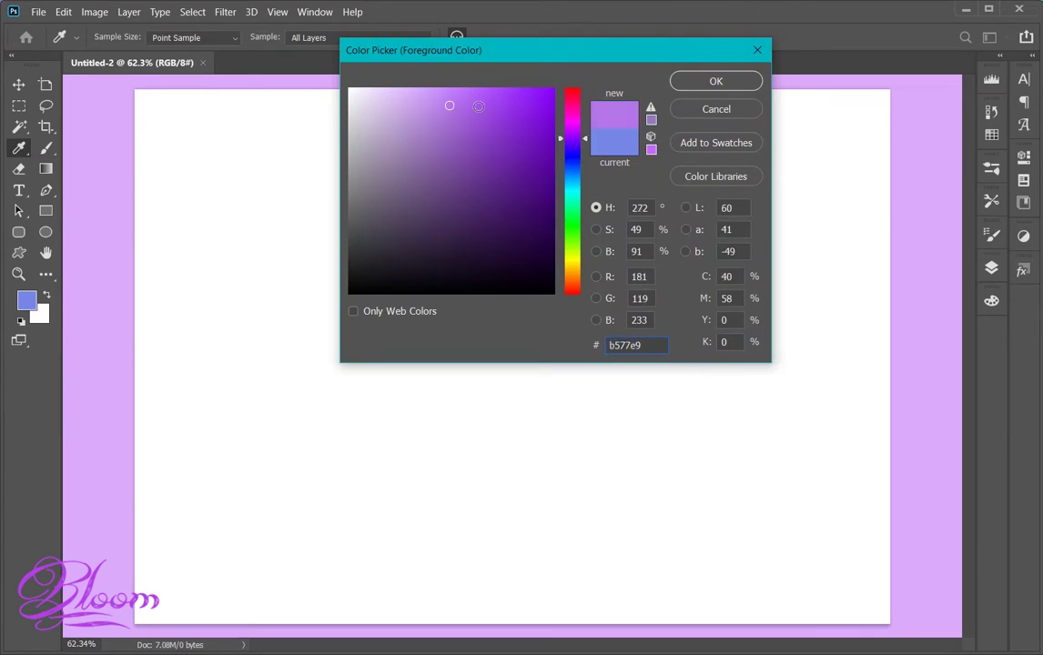
pyautogui.click(574, 128)
pyautogui.click(517, 172)
pyautogui.click(498, 209)
# Switch to the Brush tool and undo a pale test stroke across the top
pyautogui.click(716, 81)
pyautogui.press('b')
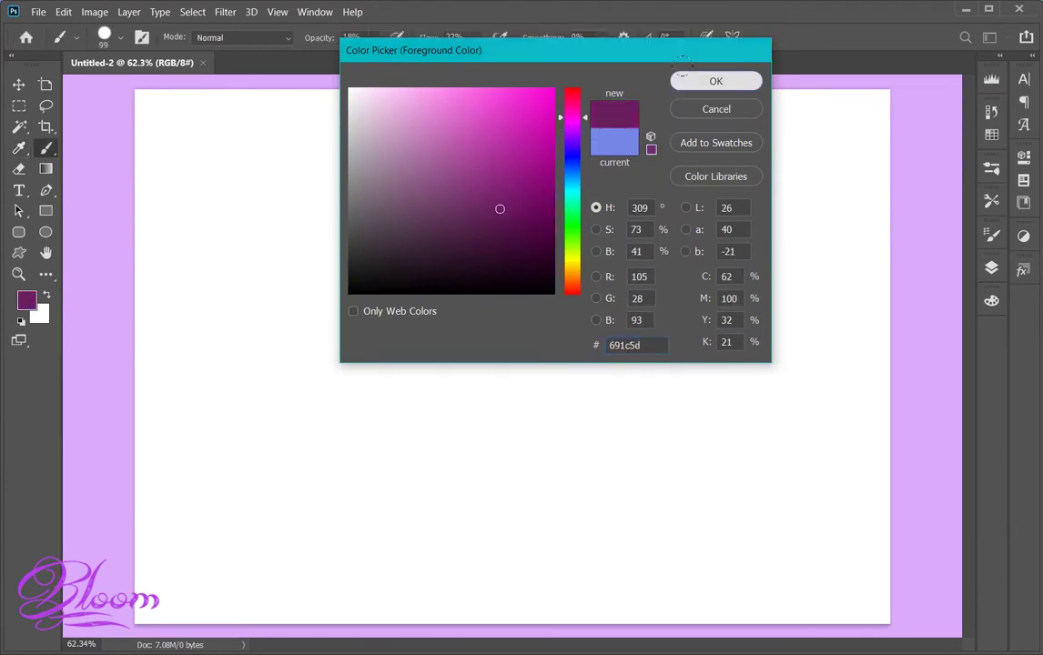
pyautogui.moveTo(883, 104)
pyautogui.mouseDown()
pyautogui.moveTo(279, 90)
pyautogui.moveTo(757, 100)
pyautogui.mouseUp()
pyautogui.hotkey('ctrl', 'z')
pyautogui.hotkey('ctrl', 'z')
# Raise brush opacity to 67% and paint plum and light-purple bands across the upper canvas
pyautogui.moveTo(374, 38); pyautogui.dragTo(400, 51)
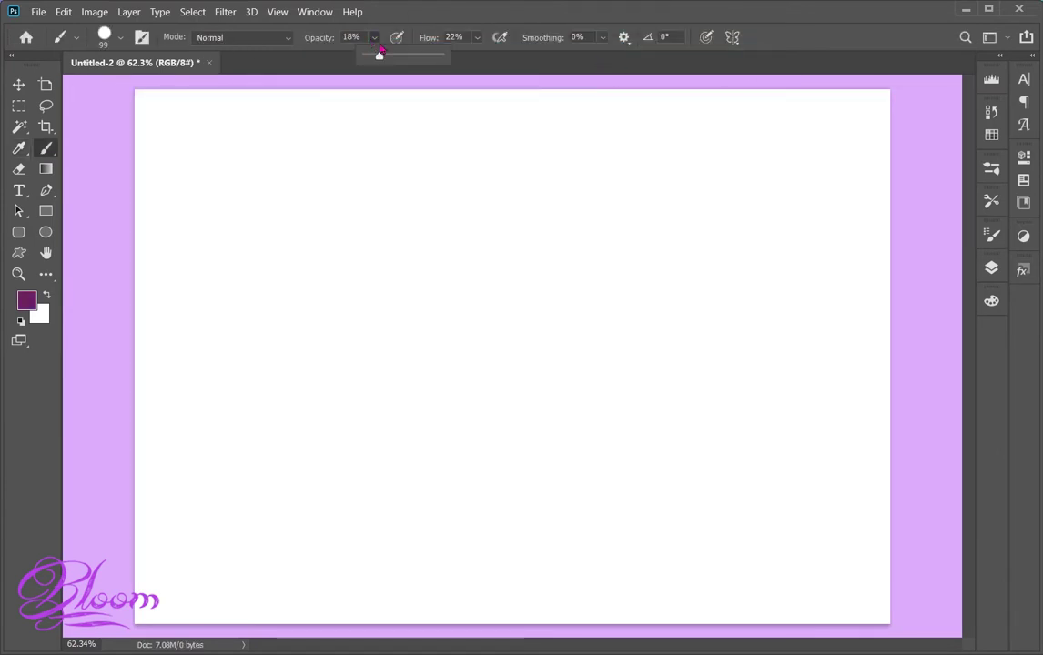
pyautogui.moveTo(873, 107)
pyautogui.mouseDown()
pyautogui.moveTo(765, 92)
pyautogui.moveTo(151, 92)
pyautogui.moveTo(892, 105)
pyautogui.moveTo(233, 132)
pyautogui.moveTo(826, 136)
pyautogui.moveTo(884, 151)
pyautogui.moveTo(233, 186)
pyautogui.moveTo(680, 163)
pyautogui.moveTo(120, 163)
pyautogui.mouseUp()
pyautogui.click(27, 301)
pyautogui.click(572, 137)
pyautogui.click(716, 81)
pyautogui.moveTo(887, 193)
pyautogui.mouseDown()
pyautogui.moveTo(310, 196)
pyautogui.moveTo(116, 242)
pyautogui.moveTo(663, 249)
pyautogui.moveTo(619, 242)
pyautogui.mouseUp()
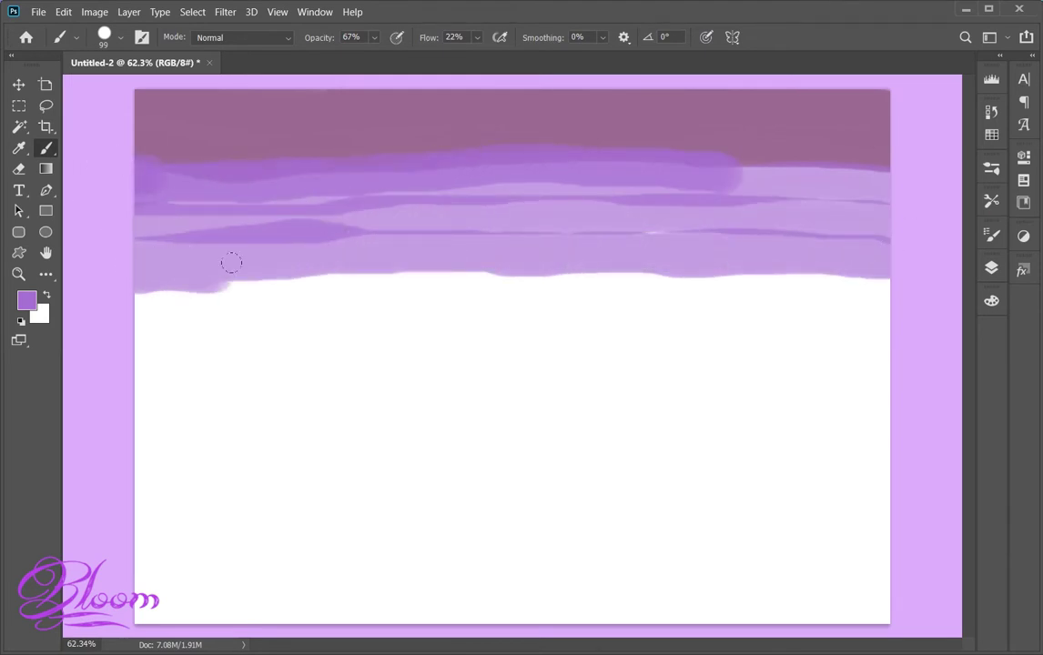
pyautogui.moveTo(232, 263); pyautogui.dragTo(810, 246)
# Paint a wide blue-violet band below the purple, then light-blue bands lower down
pyautogui.click(27, 300)
pyautogui.moveTo(574, 138); pyautogui.dragTo(573, 161)
pyautogui.click(716, 81)
pyautogui.moveTo(882, 282)
pyautogui.mouseDown()
pyautogui.moveTo(634, 284)
pyautogui.moveTo(140, 345)
pyautogui.moveTo(850, 354)
pyautogui.moveTo(768, 338)
pyautogui.moveTo(180, 340)
pyautogui.moveTo(625, 345)
pyautogui.moveTo(546, 349)
pyautogui.moveTo(706, 378)
pyautogui.moveTo(133, 373)
pyautogui.moveTo(382, 301)
pyautogui.mouseUp()
pyautogui.click(27, 301)
pyautogui.moveTo(573, 152); pyautogui.dragTo(573, 166)
pyautogui.click(684, 84)
pyautogui.moveTo(819, 405)
pyautogui.mouseDown()
pyautogui.moveTo(692, 401)
pyautogui.moveTo(145, 430)
pyautogui.moveTo(827, 449)
pyautogui.moveTo(181, 447)
pyautogui.moveTo(745, 477)
pyautogui.moveTo(128, 488)
pyautogui.moveTo(495, 509)
pyautogui.moveTo(158, 539)
pyautogui.moveTo(139, 439)
pyautogui.moveTo(871, 512)
pyautogui.mouseUp()
# Switch to the Mixer Brush tool and bring up its brush settings
pyautogui.click(70, 37)
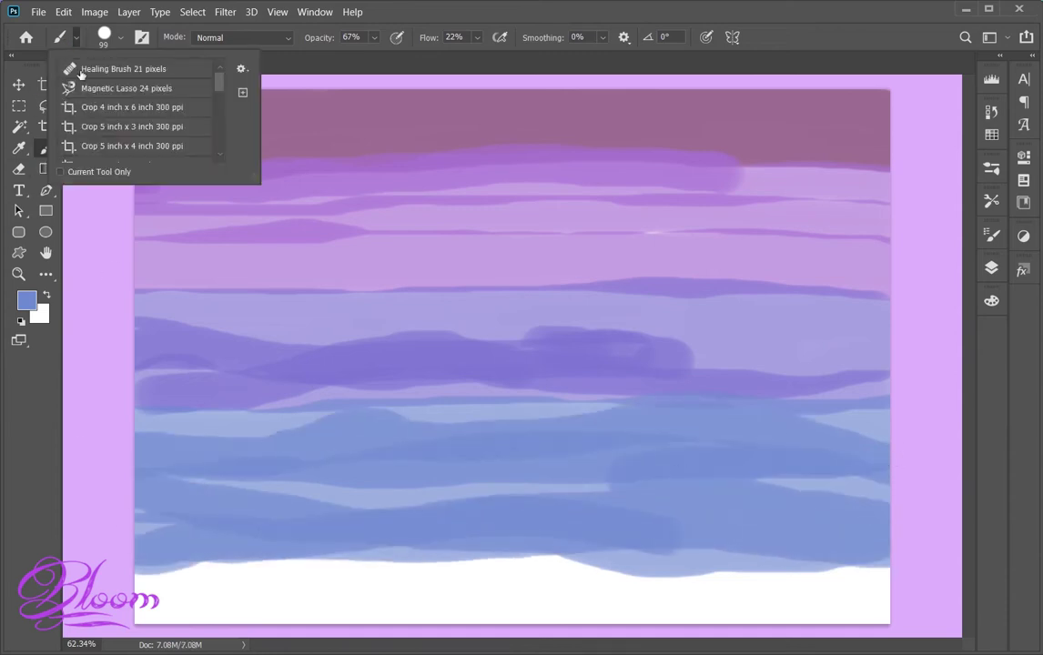
pyautogui.scroll(-3, 136, 100)
pyautogui.click(46, 274)
pyautogui.click(118, 427)
pyautogui.rightClick(102, 154)
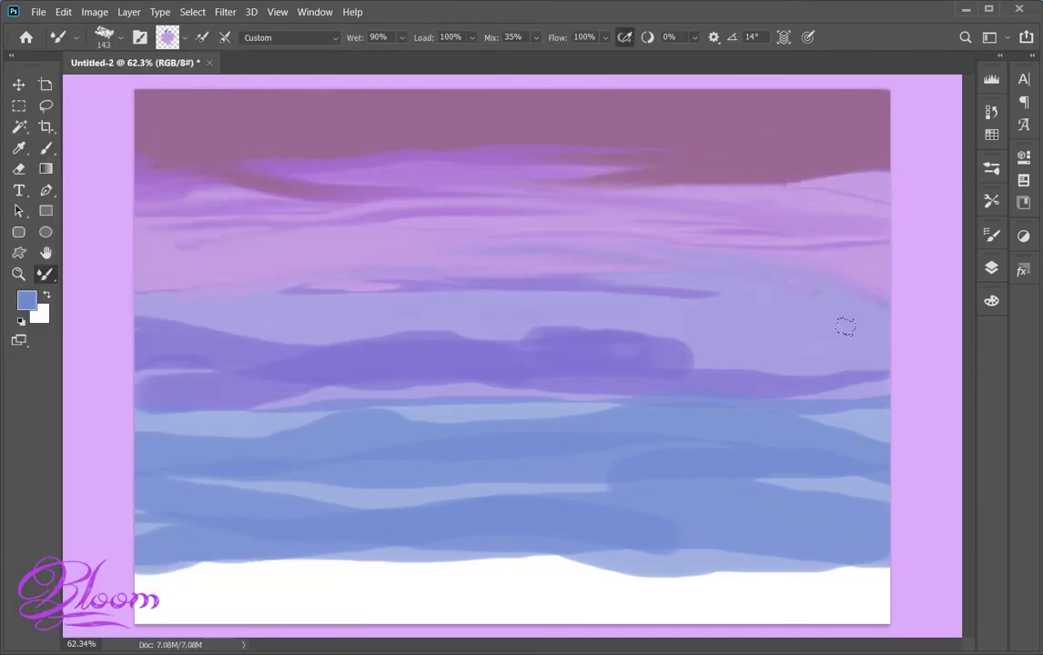
# Blend the middle and lower blue bands horizontally, cleaning the brush between strokes
pyautogui.moveTo(796, 351)
pyautogui.mouseDown()
pyautogui.moveTo(117, 319)
pyautogui.moveTo(843, 298)
pyautogui.moveTo(522, 252)
pyautogui.mouseUp()
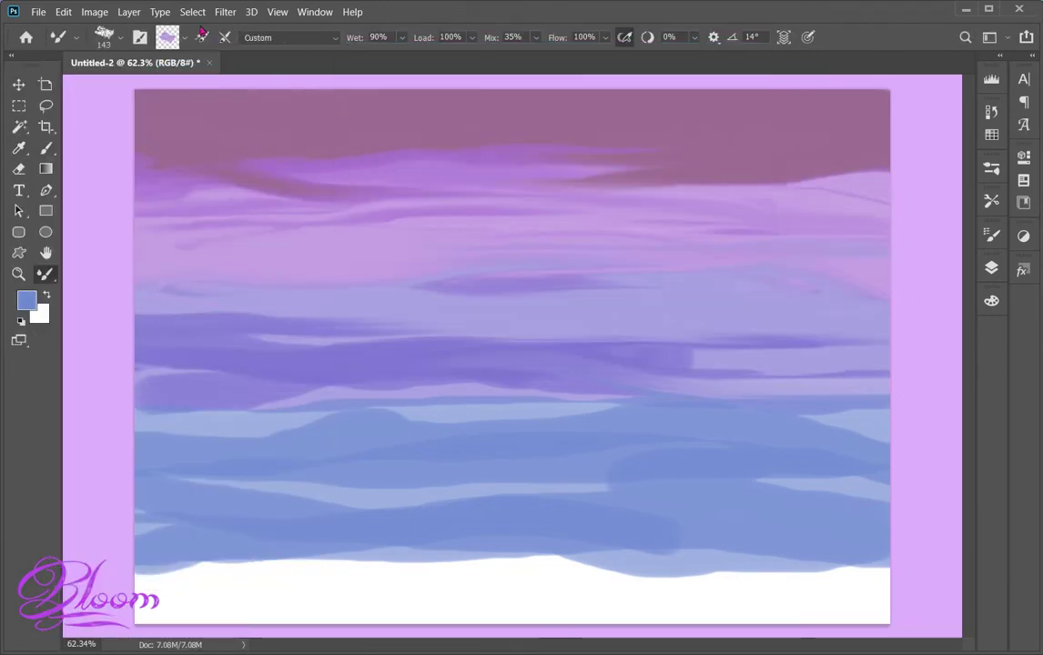
pyautogui.click(185, 38)
pyautogui.click(195, 73)
pyautogui.moveTo(148, 414)
pyautogui.mouseDown()
pyautogui.moveTo(577, 459)
pyautogui.moveTo(846, 528)
pyautogui.moveTo(647, 501)
pyautogui.mouseUp()
pyautogui.moveTo(339, 604); pyautogui.dragTo(595, 512)
pyautogui.hotkey('ctrl', 'z')
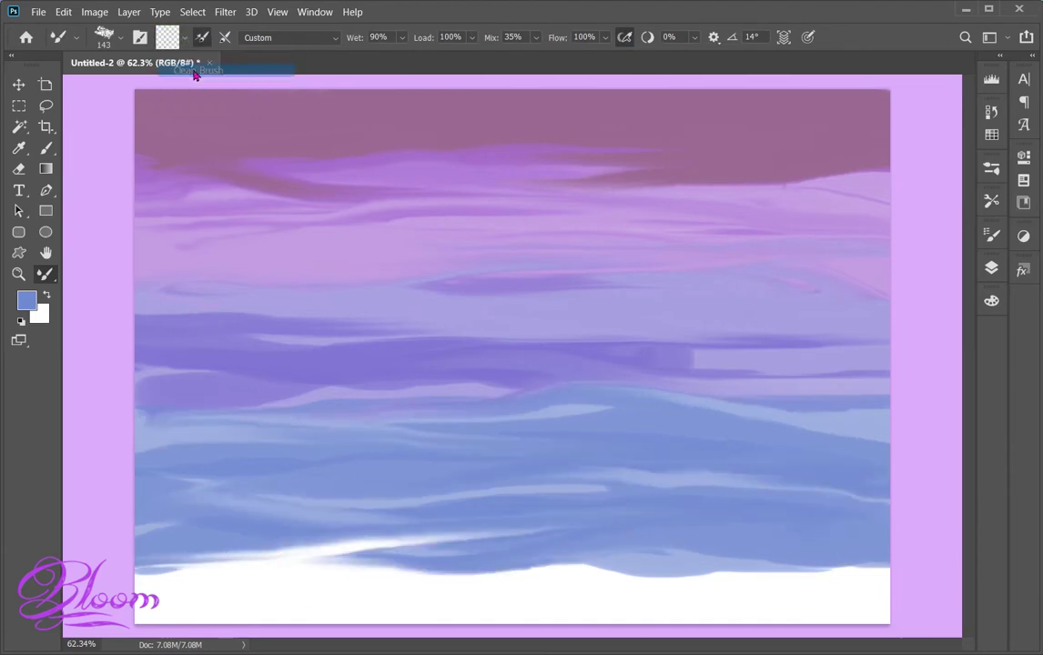
# Smear strokes across the middle and upper sky with a freshly cleaned mixer brush
pyautogui.click(167, 38)
pyautogui.press('Return')
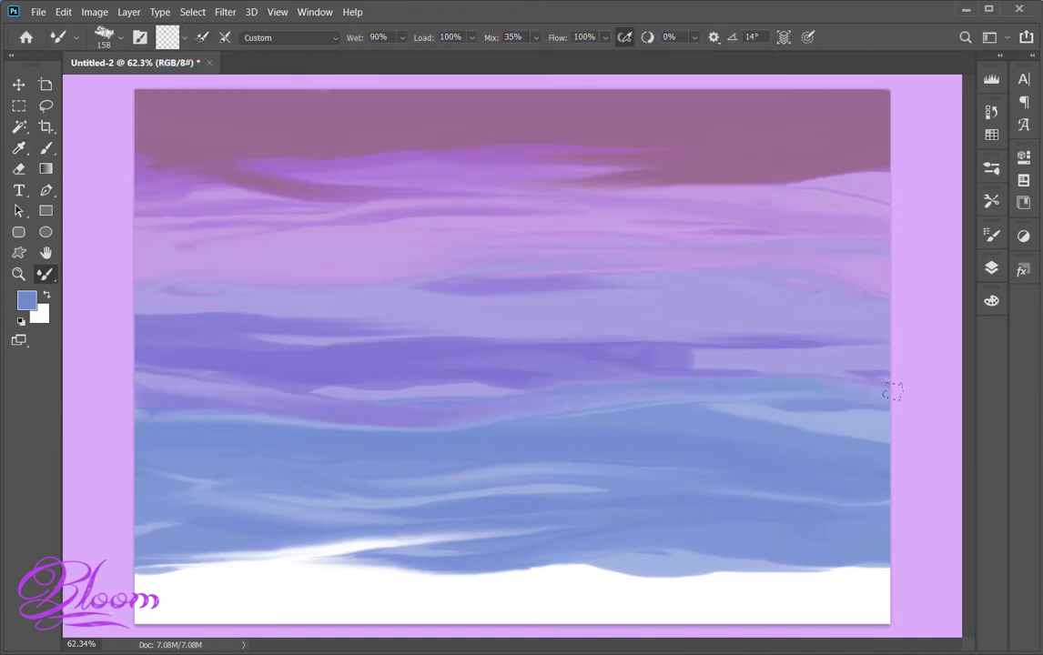
pyautogui.click(185, 38)
pyautogui.click(192, 71)
pyautogui.moveTo(764, 364); pyautogui.dragTo(83, 305)
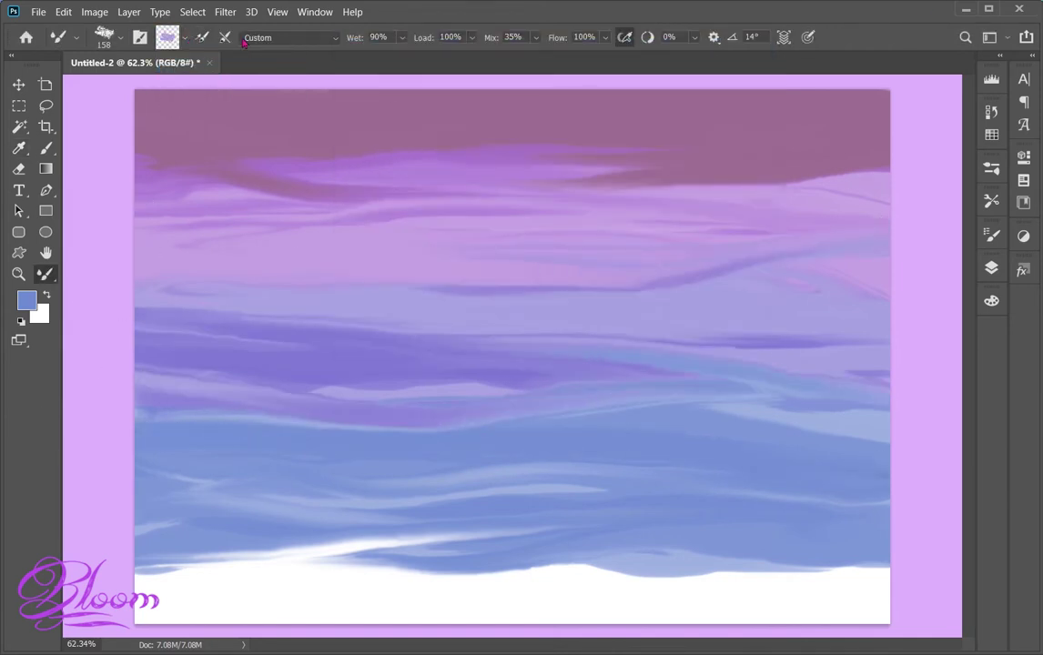
pyautogui.click(167, 37)
pyautogui.click(681, 81)
pyautogui.moveTo(623, 110); pyautogui.dragTo(102, 179)
# Clean the brush and sweep a light streak across the upper-right sky
pyautogui.click(167, 37)
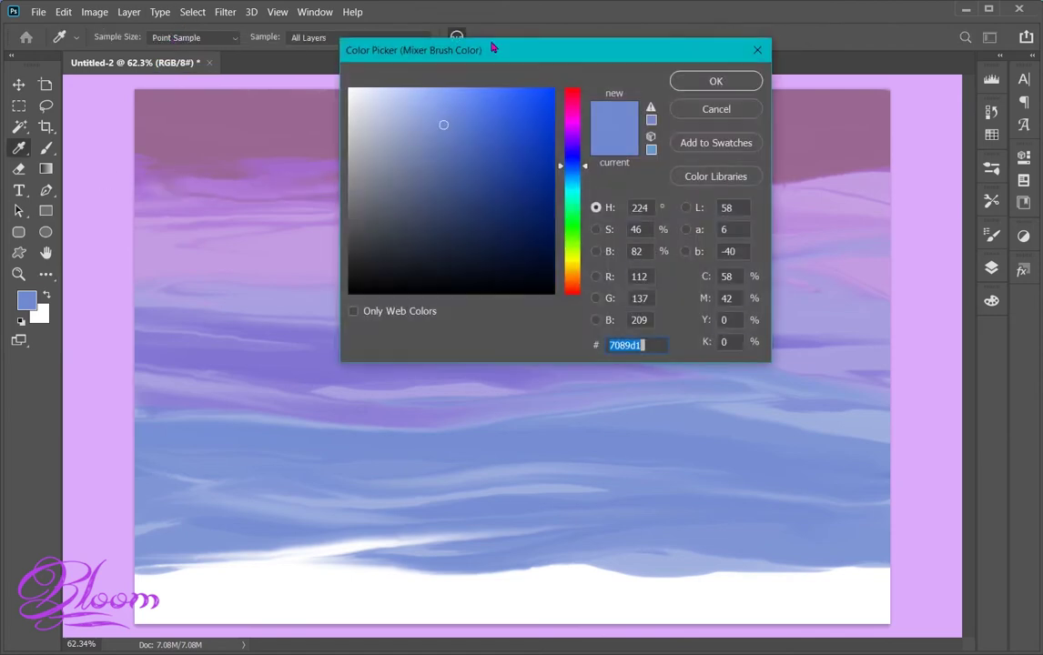
pyautogui.click(682, 81)
pyautogui.click(185, 38)
pyautogui.click(182, 77)
pyautogui.moveTo(860, 181); pyautogui.dragTo(700, 209)
pyautogui.click(166, 37)
pyautogui.click(681, 81)
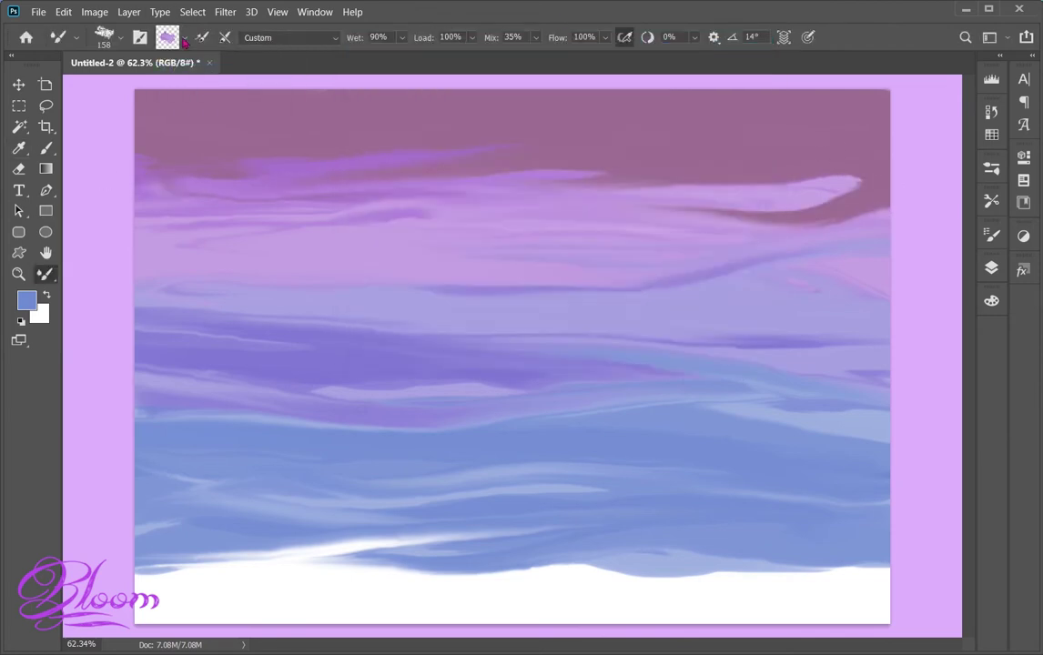
# Sweep a light streak across the upper sky and blend the middle sky
pyautogui.click(185, 38)
pyautogui.click(192, 70)
pyautogui.moveTo(769, 182); pyautogui.dragTo(212, 177)
pyautogui.click(185, 37)
pyautogui.click(189, 70)
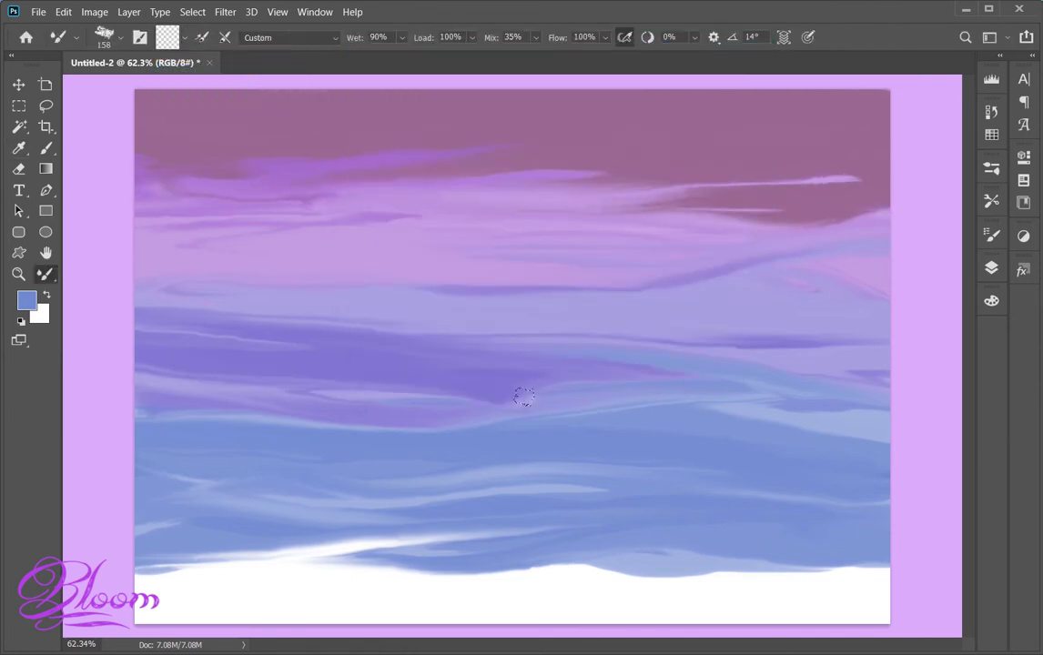
pyautogui.moveTo(761, 356); pyautogui.dragTo(219, 406)
# Pick Kyle's Real Oils Round Flex Wet brush (Wet 100%, Mix 7%) and blend the lower sky
pyautogui.click(104, 38)
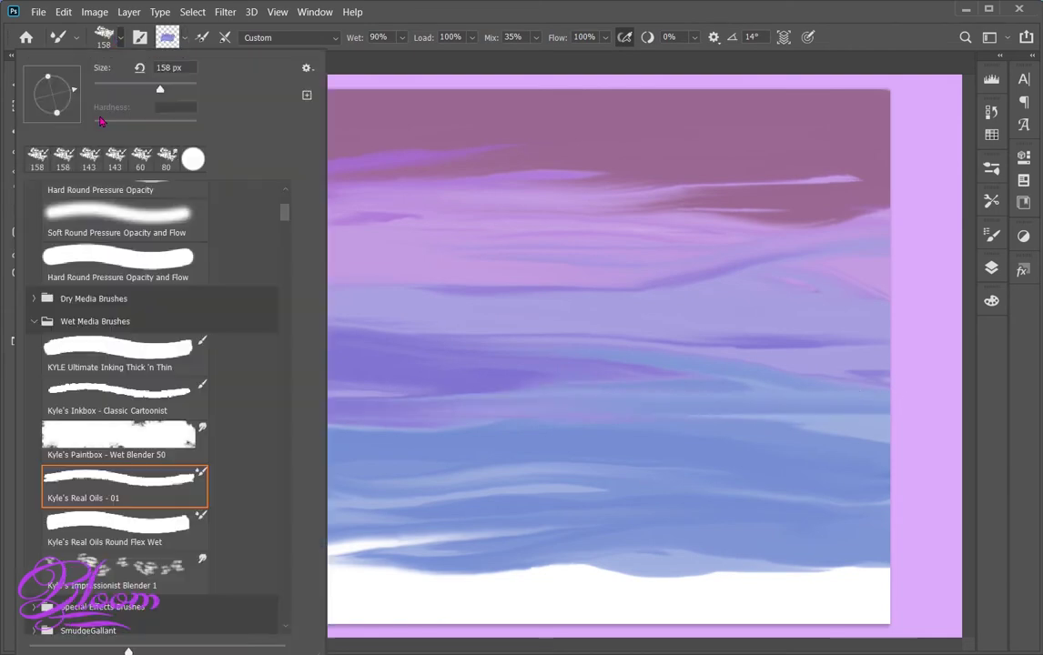
pyautogui.click(109, 528)
pyautogui.moveTo(882, 492); pyautogui.dragTo(324, 512)
pyautogui.click(185, 37)
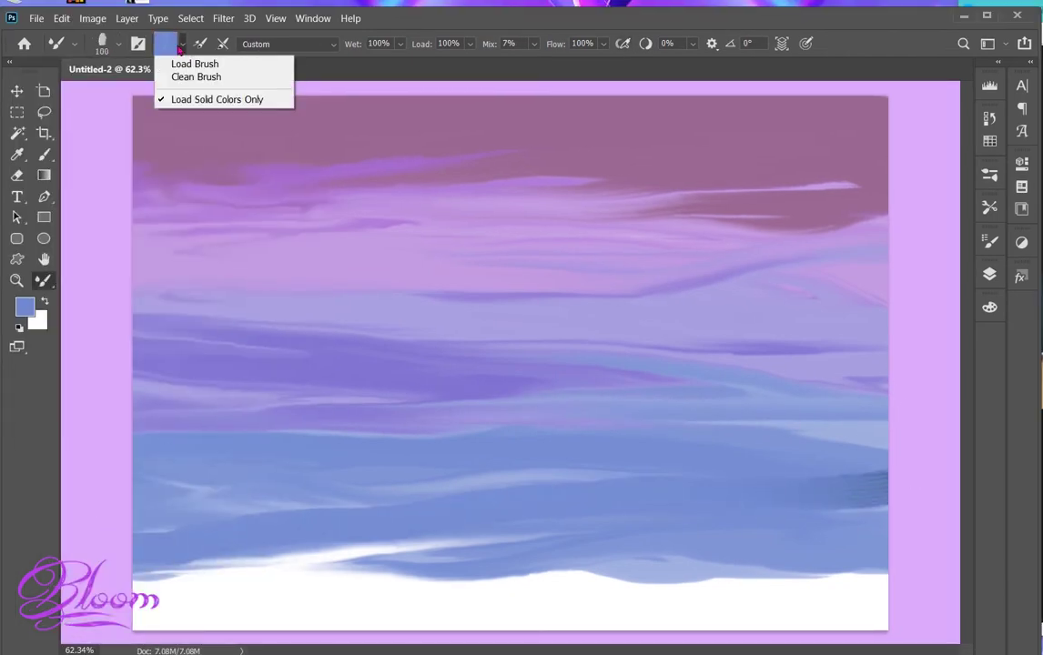
pyautogui.click(188, 61)
pyautogui.click(185, 37)
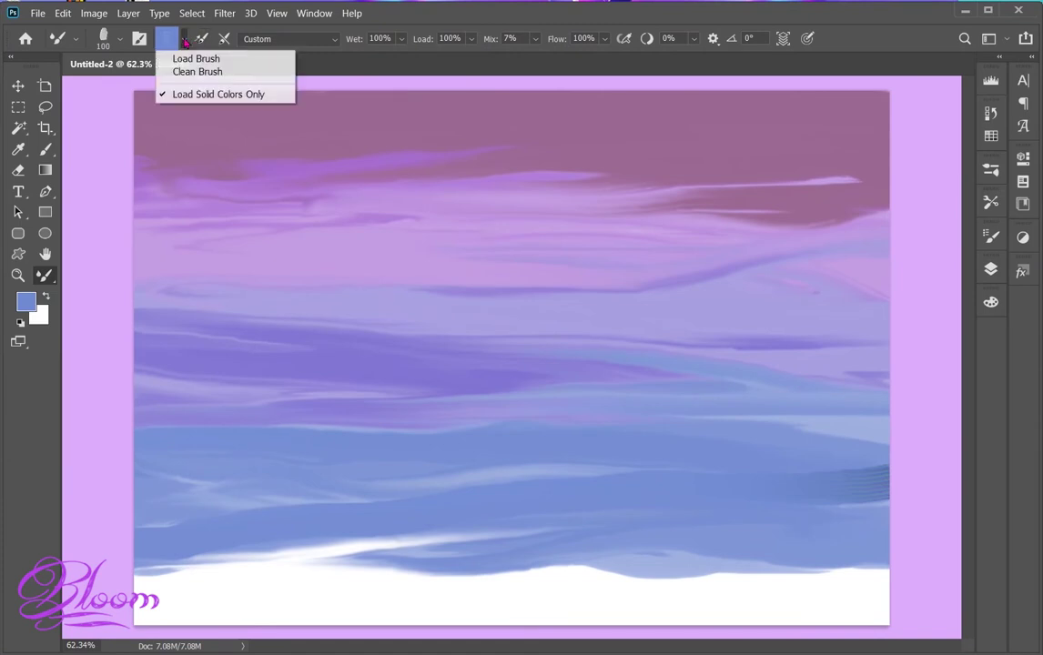
pyautogui.click(191, 66)
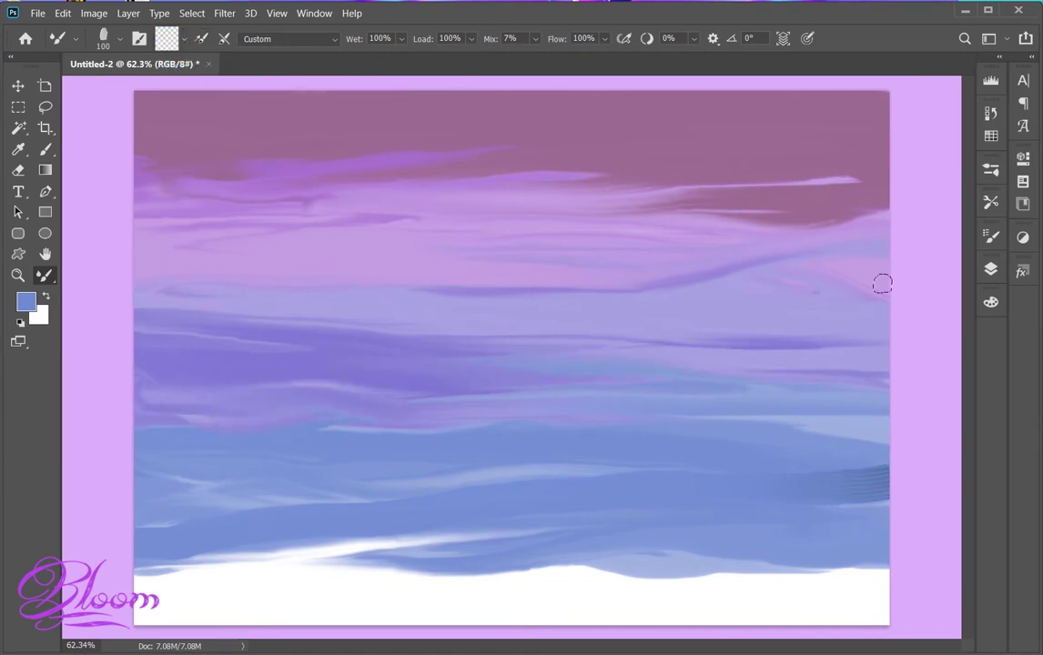
# Clean the brush and smear purple and pink streaks across the middle and upper sky
pyautogui.click(185, 37)
pyautogui.click(196, 73)
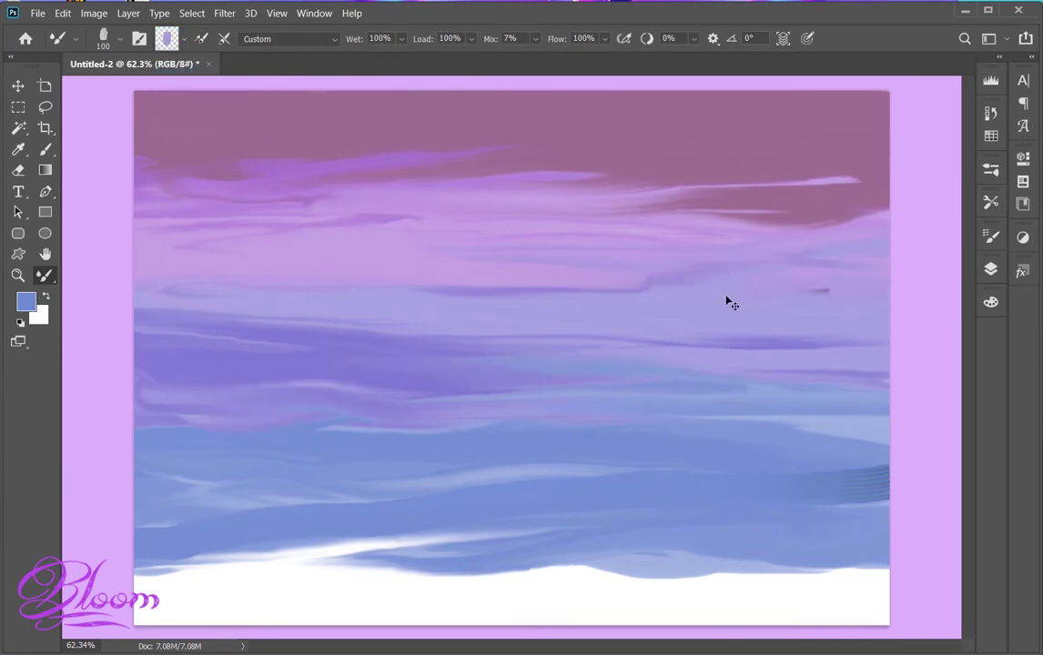
pyautogui.click(185, 37)
pyautogui.click(196, 73)
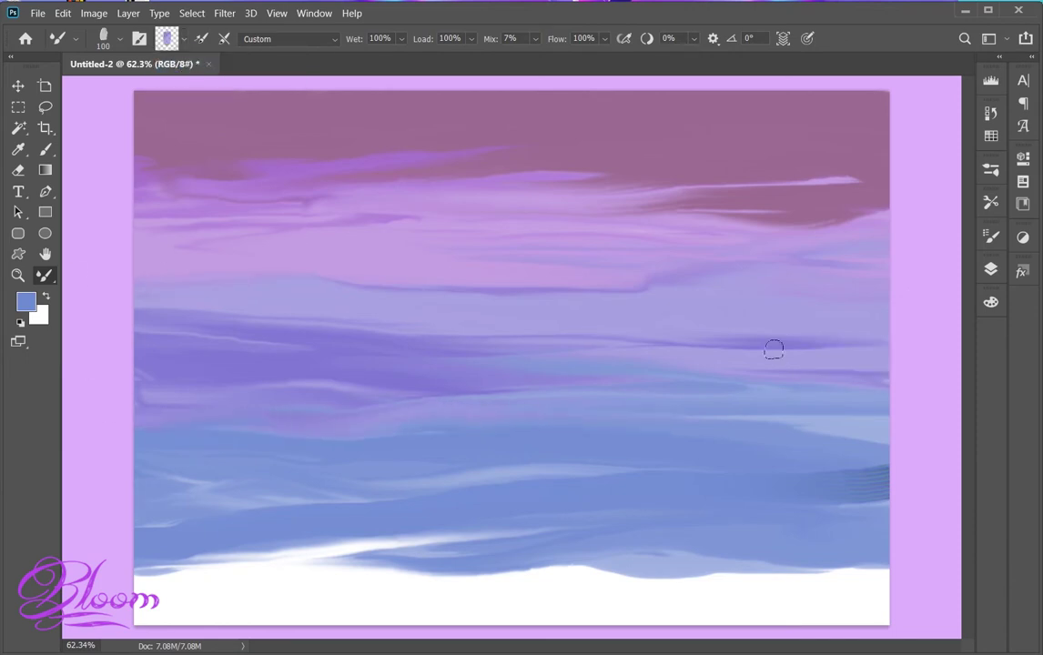
pyautogui.moveTo(600, 346); pyautogui.dragTo(660, 287)
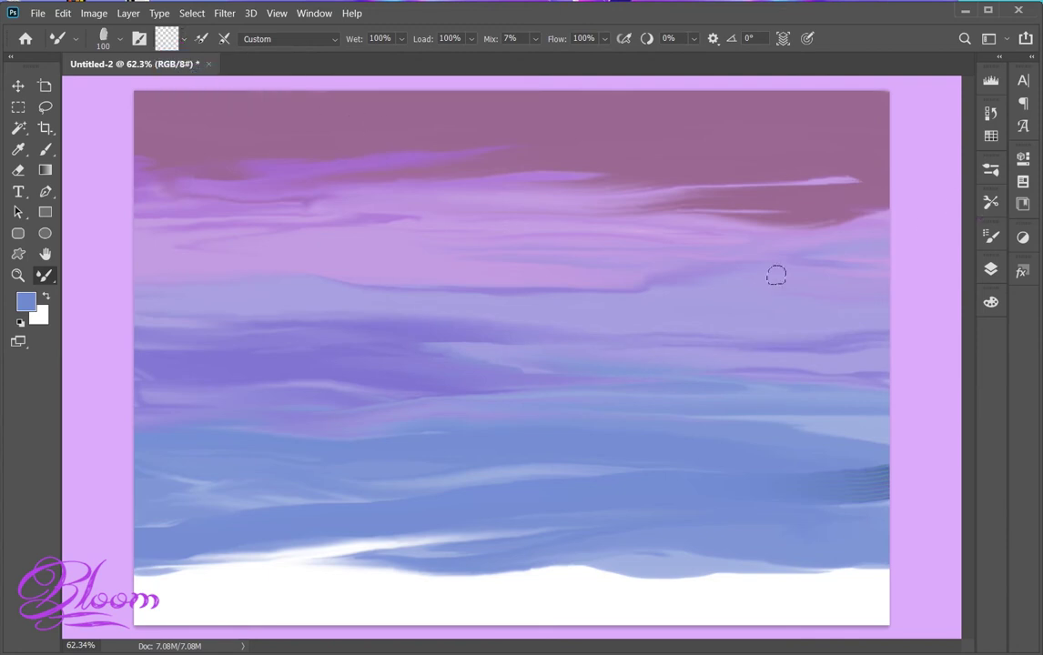
pyautogui.moveTo(246, 278); pyautogui.dragTo(550, 217)
pyautogui.moveTo(141, 199)
pyautogui.mouseDown()
pyautogui.moveTo(424, 218)
pyautogui.moveTo(782, 187)
pyautogui.mouseUp()
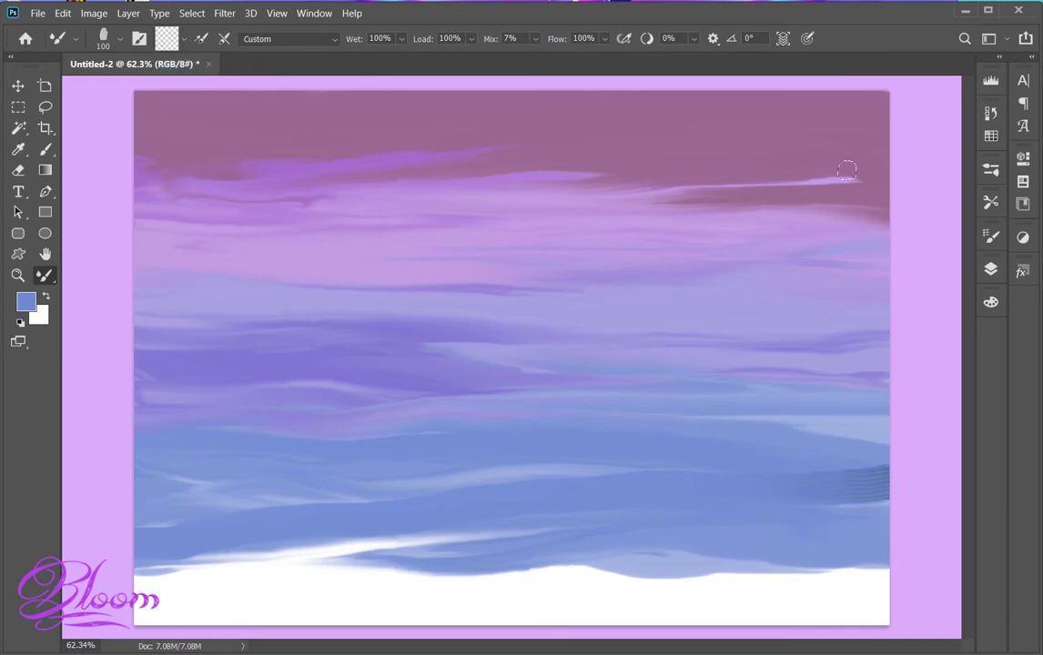
pyautogui.moveTo(846, 165); pyautogui.dragTo(719, 198)
# Smooth the purple smears in the upper sky, cleaning the brush between strokes
pyautogui.click(184, 38)
pyautogui.click(182, 71)
pyautogui.click(184, 38)
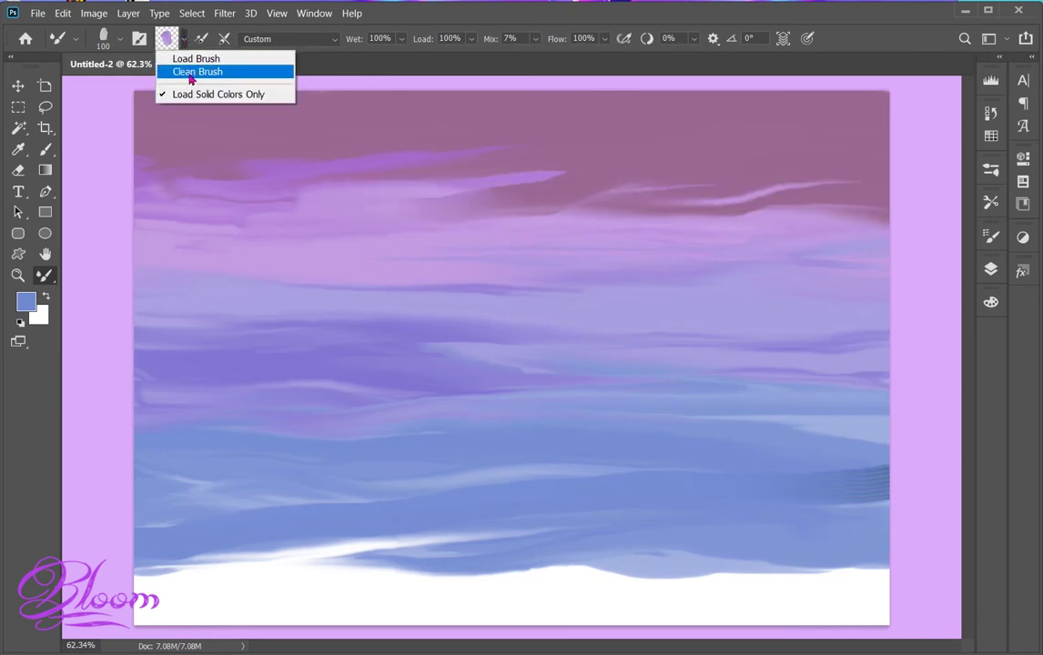
pyautogui.click(183, 71)
pyautogui.moveTo(236, 145); pyautogui.dragTo(564, 187)
pyautogui.click(184, 38)
pyautogui.click(182, 71)
pyautogui.moveTo(501, 160); pyautogui.dragTo(201, 187)
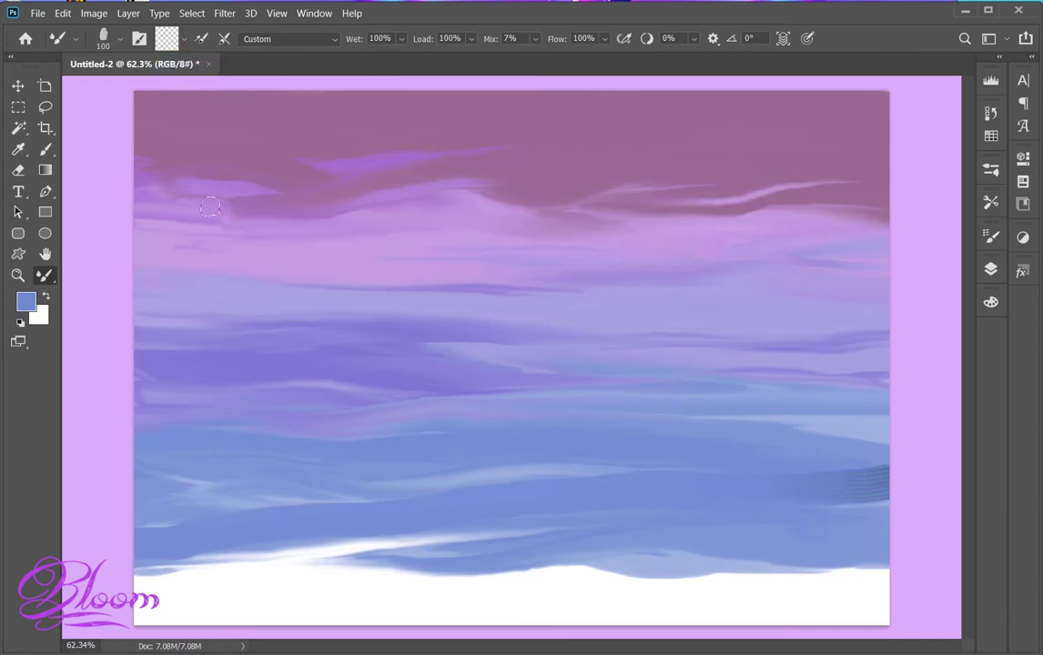
pyautogui.click(184, 39)
pyautogui.click(196, 71)
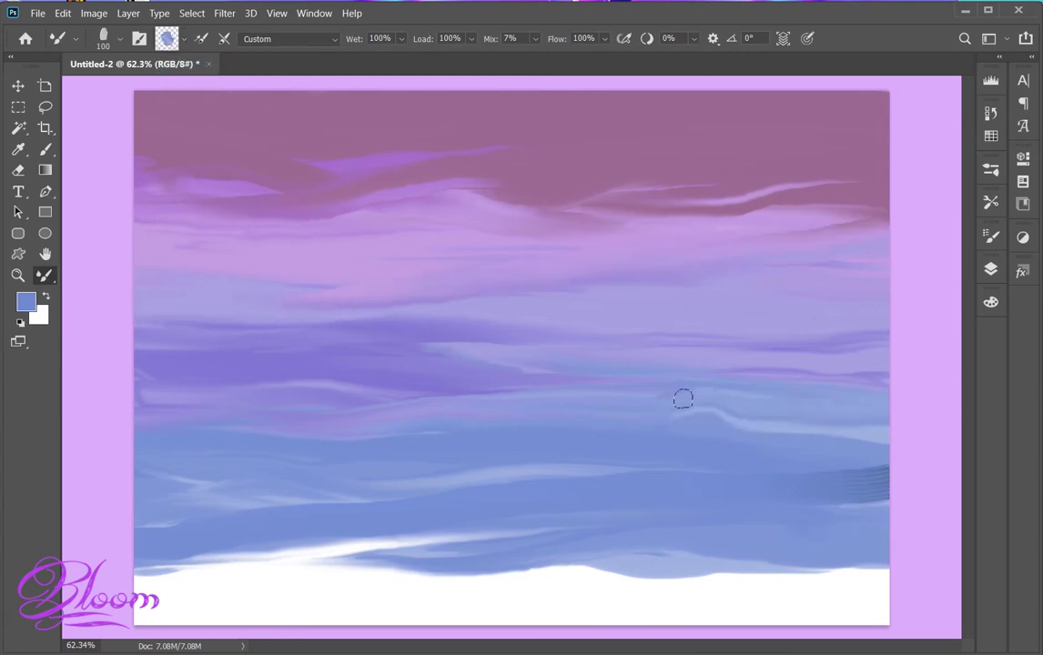
# Smooth the lower-right streaks and blend blue into the white bottom strip
pyautogui.moveTo(683, 399)
pyautogui.mouseDown()
pyautogui.moveTo(443, 455)
pyautogui.moveTo(925, 501)
pyautogui.mouseUp()
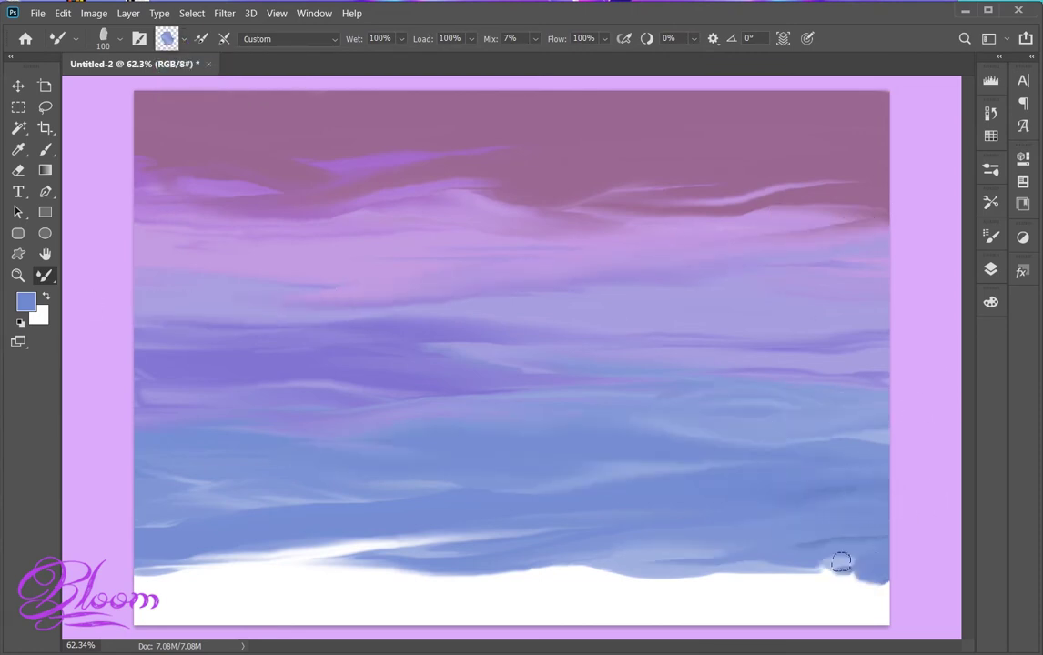
pyautogui.moveTo(841, 564)
pyautogui.mouseDown()
pyautogui.moveTo(151, 552)
pyautogui.moveTo(709, 561)
pyautogui.mouseUp()
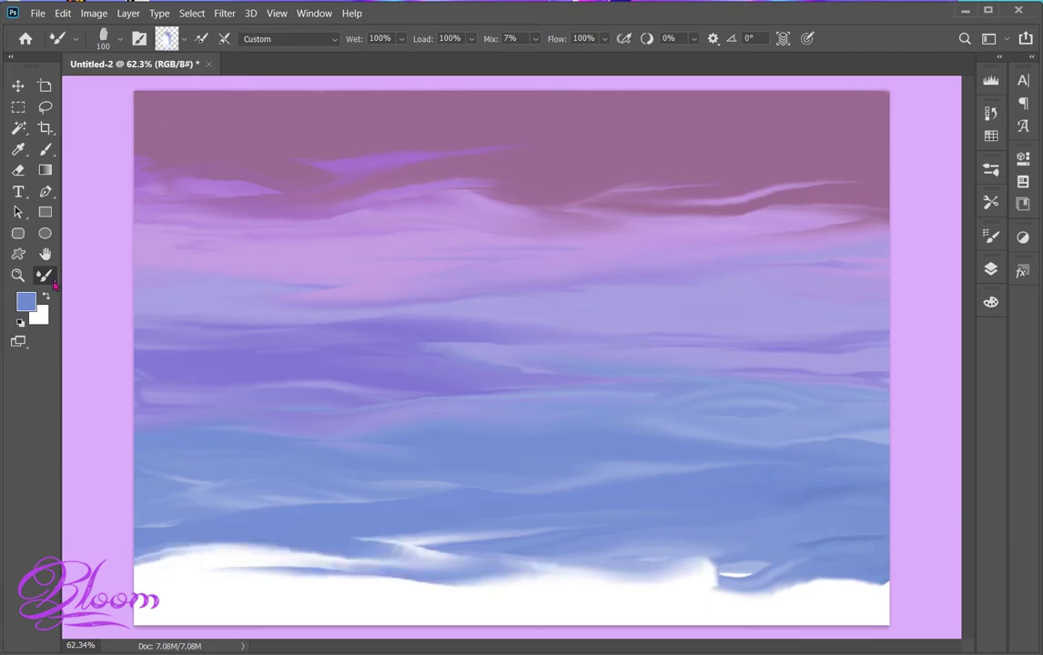
pyautogui.rightClick(46, 275)
# Scale the placed house image to 159.66% and commit it in the lower right of the sky
pyautogui.click(117, 339)
pyautogui.click(120, 39)
pyautogui.click(755, 182)
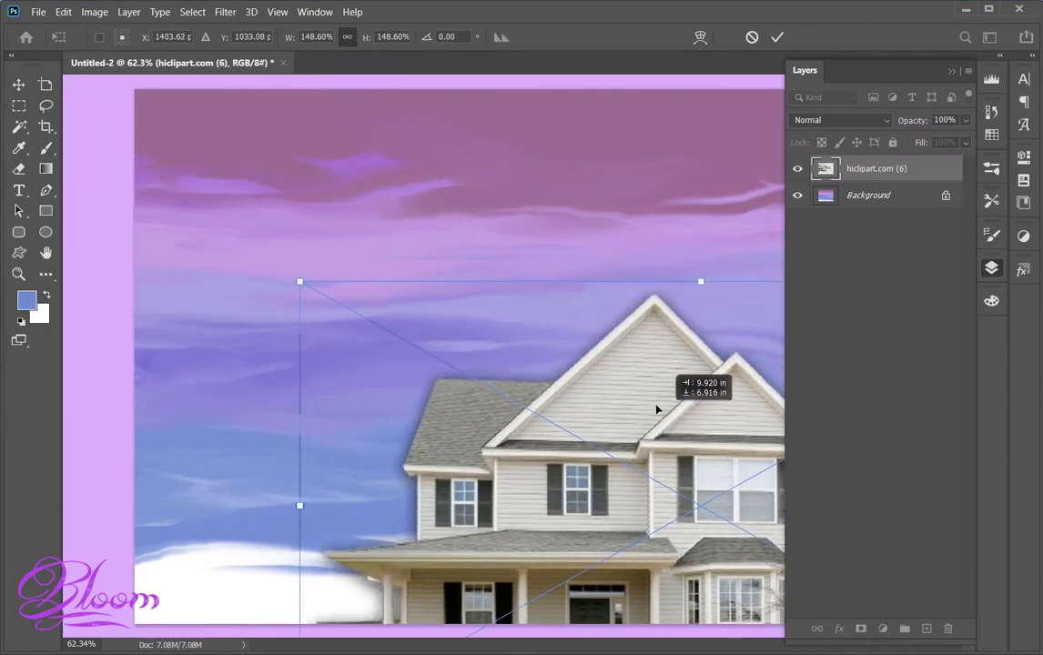
pyautogui.moveTo(659, 408)
pyautogui.mouseDown()
pyautogui.moveTo(710, 432)
pyautogui.moveTo(667, 482)
pyautogui.mouseUp()
pyautogui.moveTo(299, 346)
pyautogui.mouseDown()
pyautogui.moveTo(168, 271)
pyautogui.moveTo(293, 339)
pyautogui.mouseUp()
pyautogui.press('Return')
pyautogui.press('l')
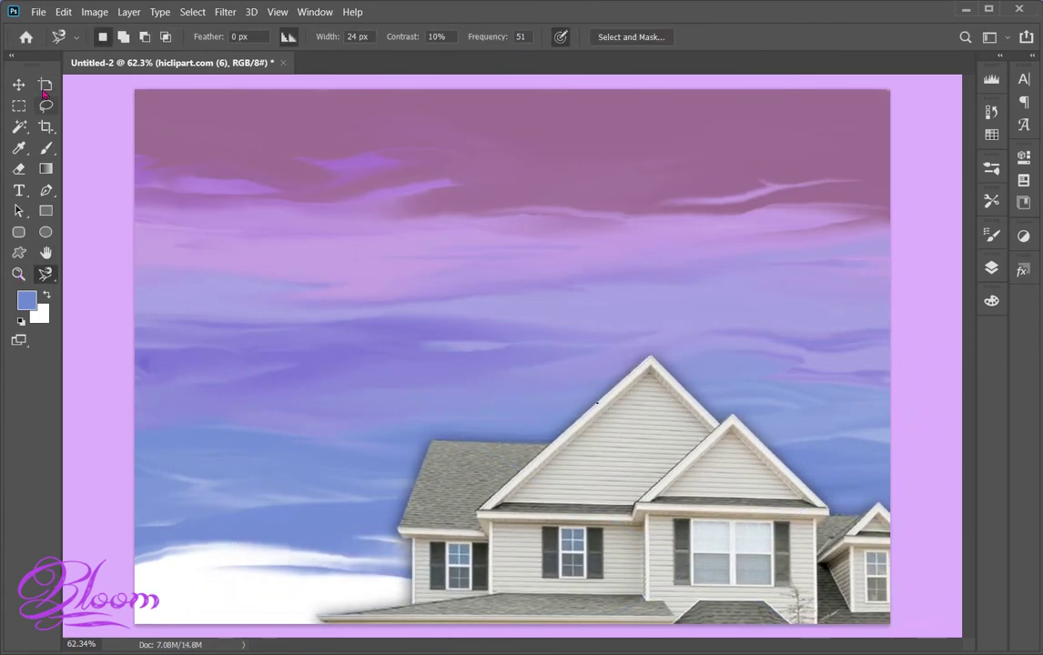
# Browse the Tool Preset list without choosing a preset
pyautogui.click(58, 36)
pyautogui.scroll(1, 91, 91)
pyautogui.scroll(-5, 91, 100)
pyautogui.scroll(-3, 110, 146)
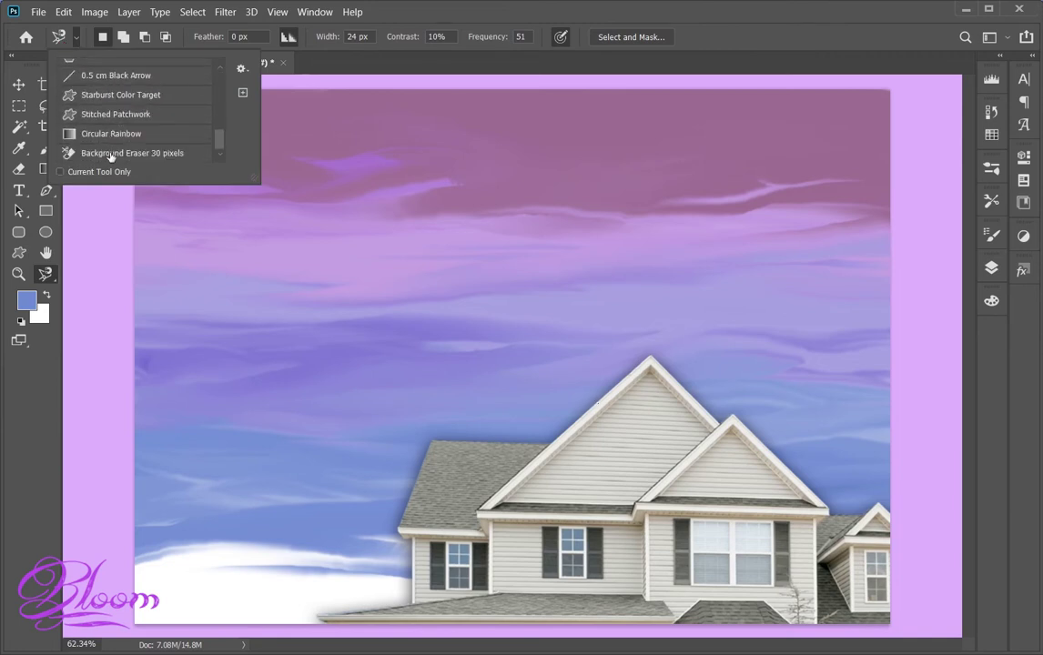
pyautogui.scroll(3, 110, 146)
pyautogui.scroll(3, 100, 118)
pyautogui.scroll(3, 87, 95)
pyautogui.click(46, 109)
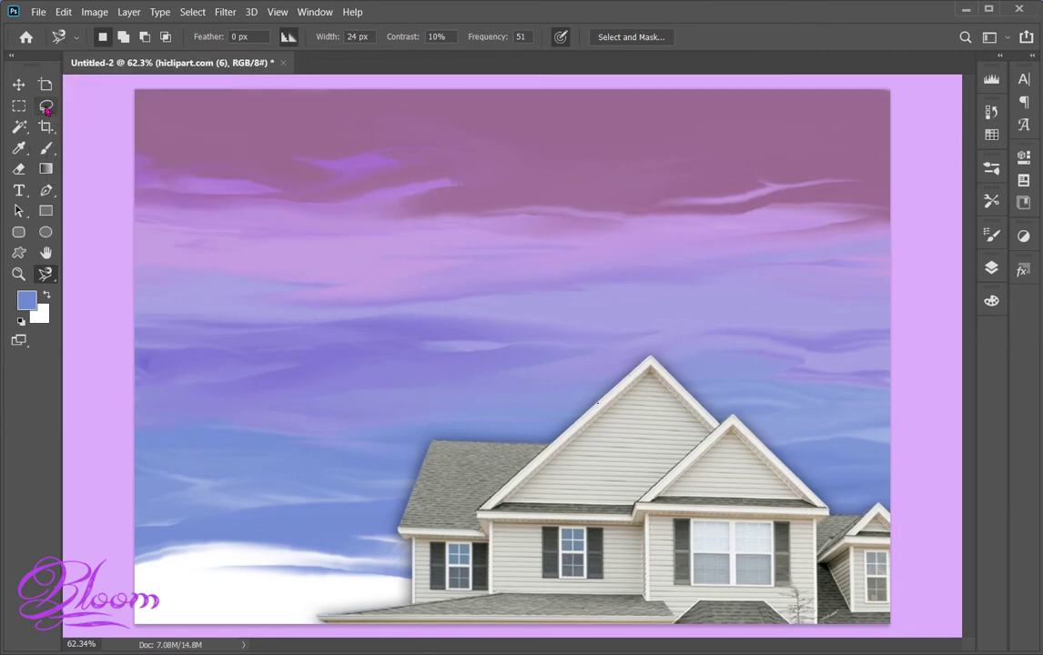
# Try selecting the house gable, siding and grey roof with lasso and Magic Wand clicks
pyautogui.moveTo(597, 457); pyautogui.dragTo(628, 442)
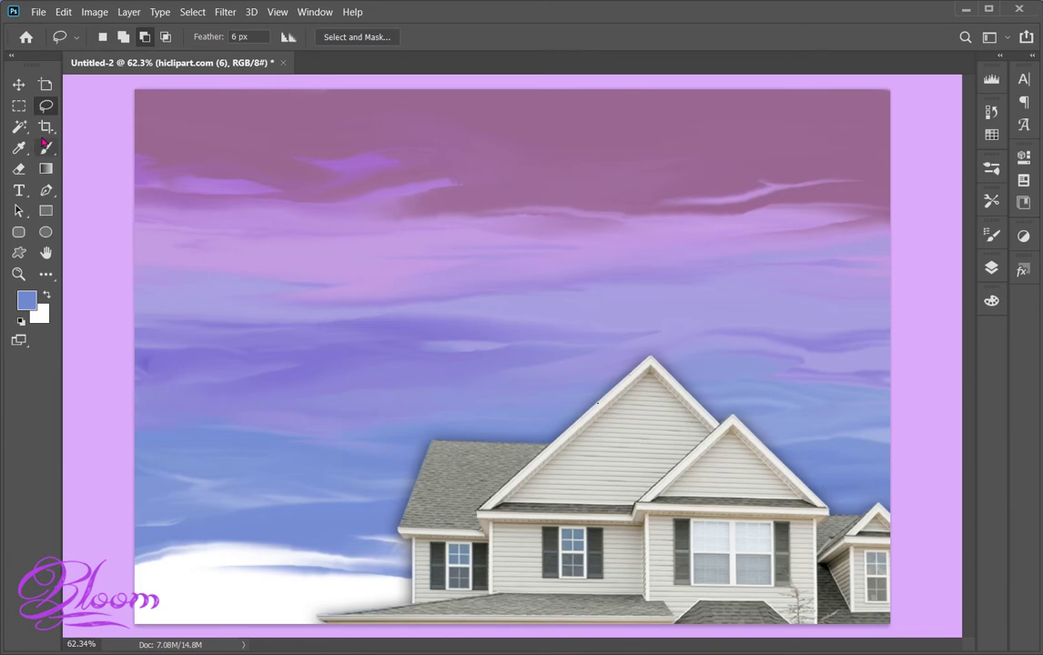
pyautogui.press('w')
pyautogui.click(628, 439)
pyautogui.click(474, 455)
pyautogui.press('b')
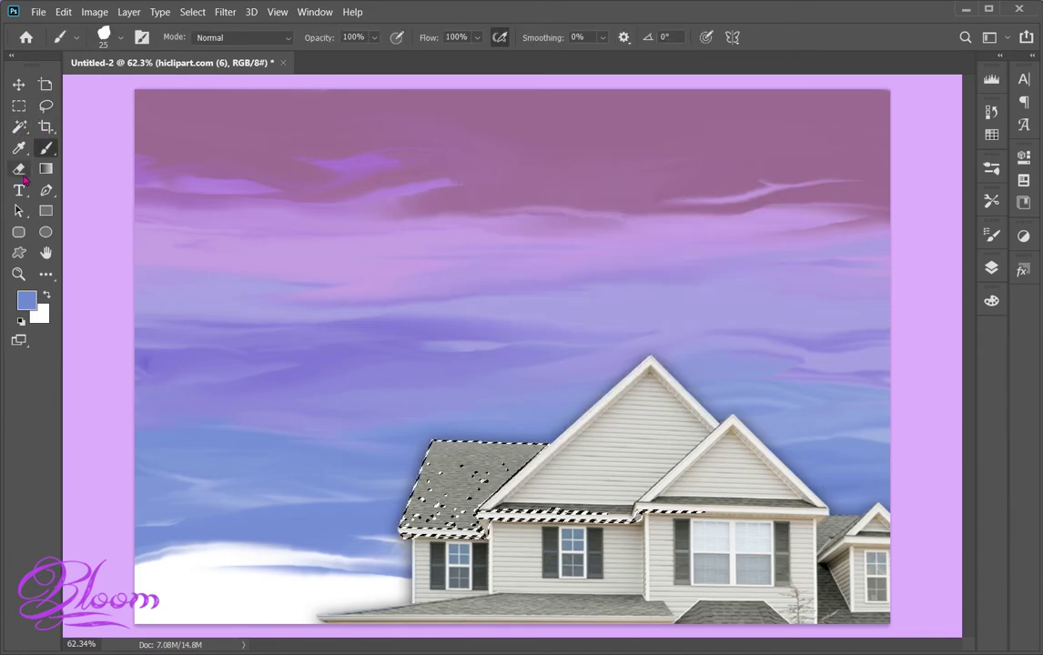
pyautogui.press('w')
pyautogui.click(649, 421)
# Choose the Magnetic Lasso 24 px tool preset to trace the house outline
pyautogui.click(77, 37)
pyautogui.click(126, 88)
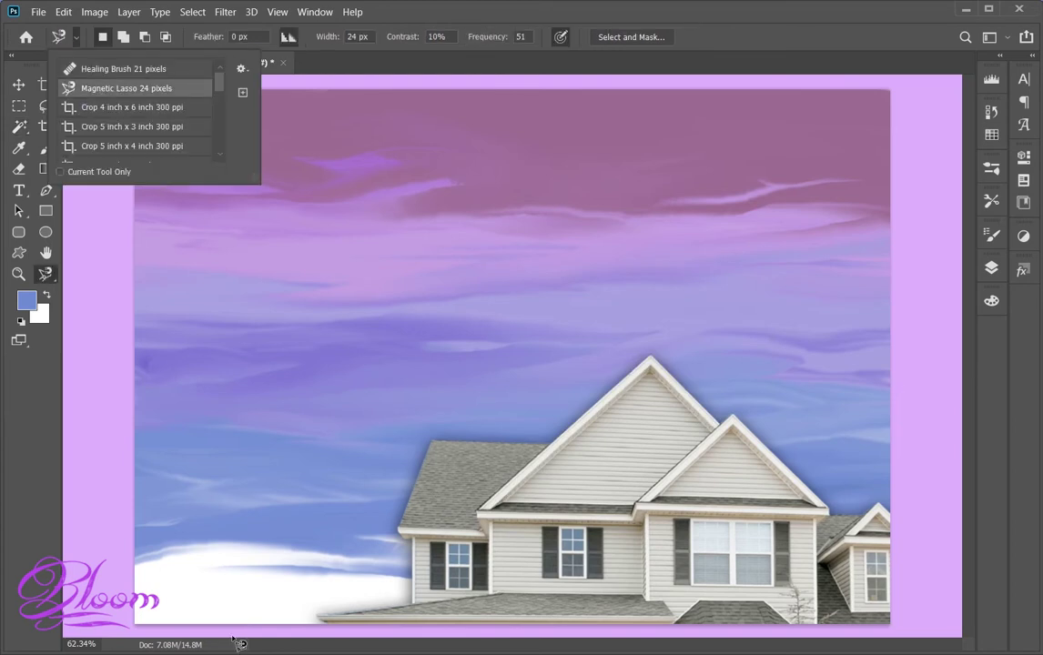
pyautogui.click(322, 626)
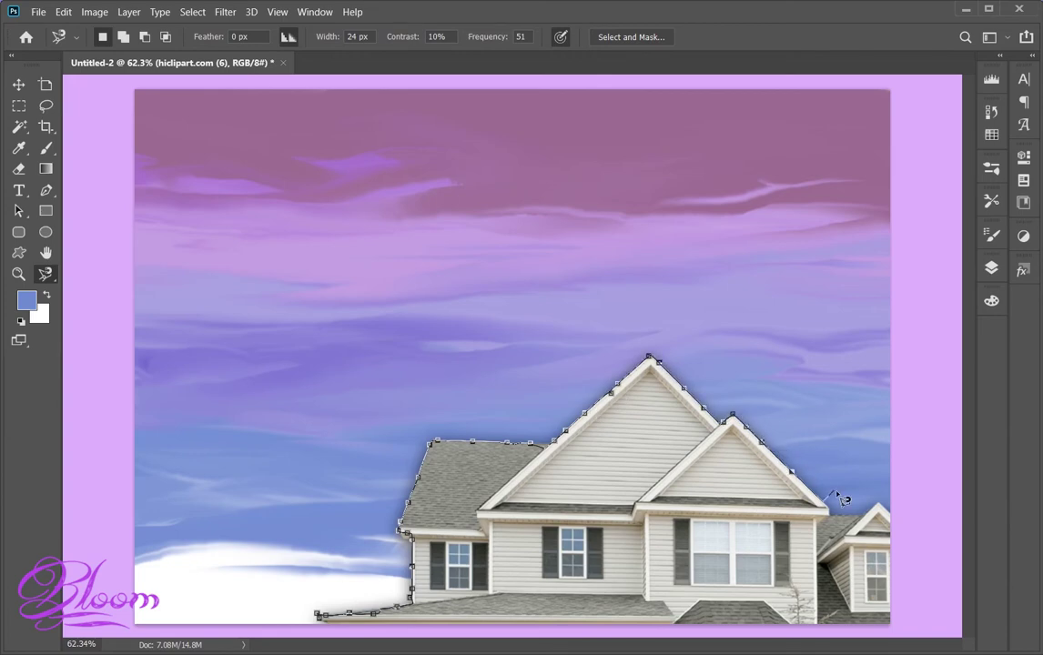
# Close the house selection and paint it solid dark navy
pyautogui.doubleClick(888, 500)
pyautogui.press('b')
pyautogui.press('i')
pyautogui.click(26, 301)
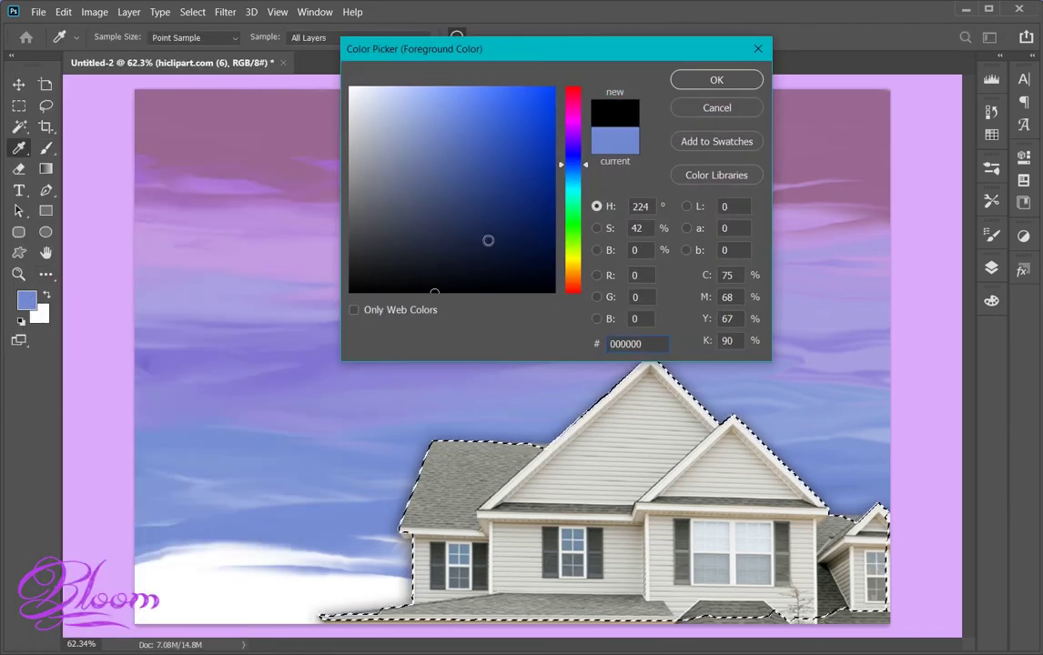
pyautogui.press('Return')
pyautogui.press('b')
pyautogui.moveTo(710, 478); pyautogui.dragTo(598, 518)
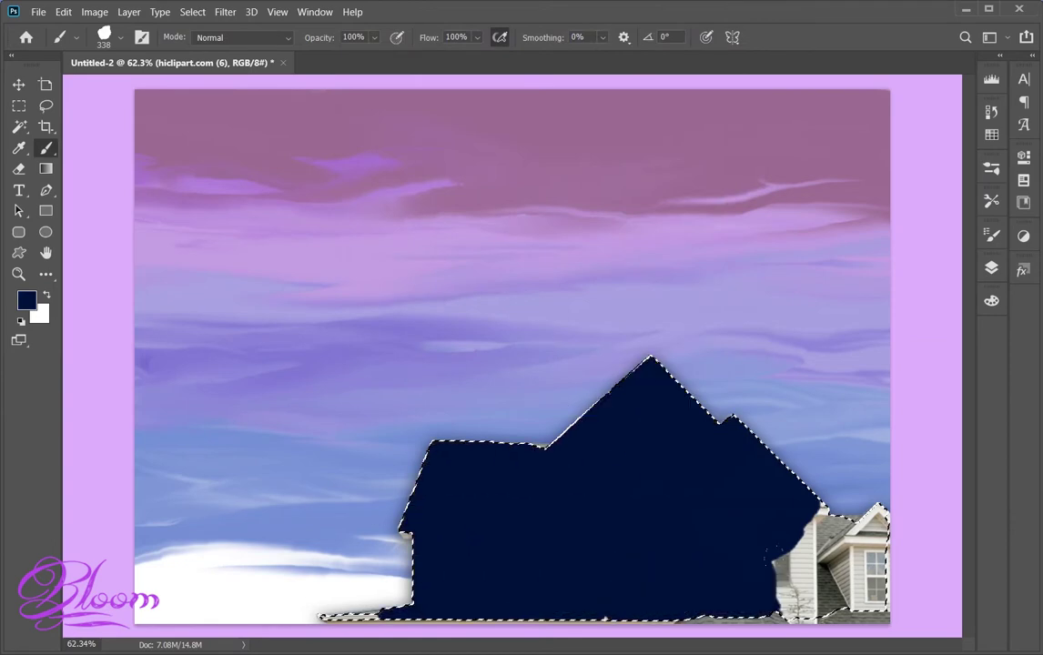
# Deselect, then move and shrink the branch clipart to about 84% in the upper left
pyautogui.press('w')
pyautogui.hotkey('ctrl', 'd')
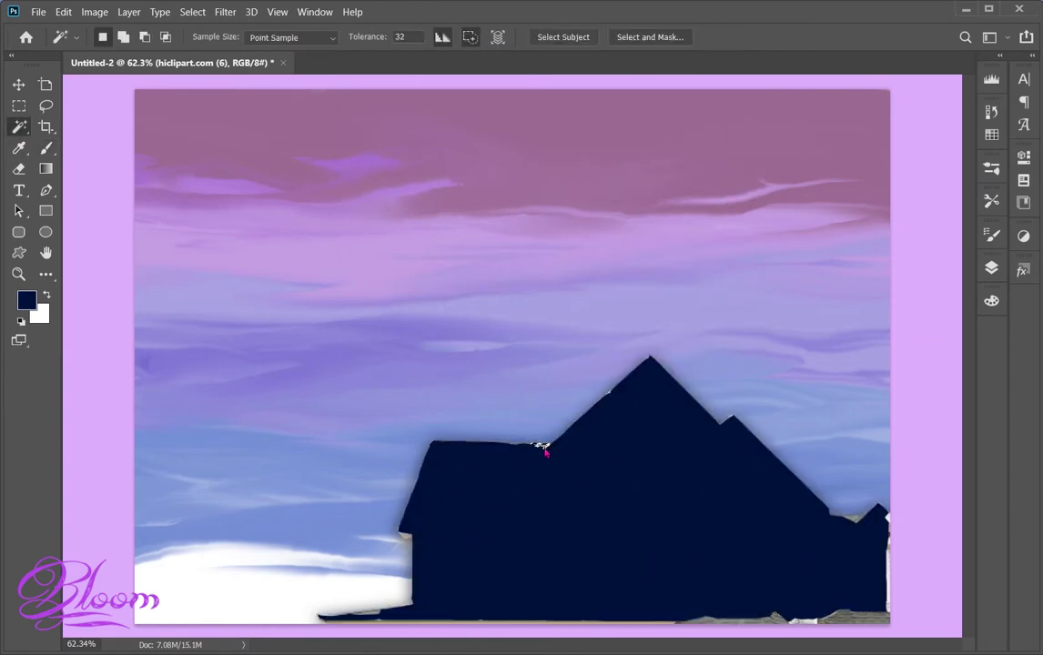
pyautogui.moveTo(336, 397)
pyautogui.mouseDown()
pyautogui.moveTo(355, 360)
pyautogui.moveTo(320, 394)
pyautogui.mouseUp()
pyautogui.moveTo(593, 303)
pyautogui.mouseDown()
pyautogui.moveTo(489, 340)
pyautogui.moveTo(522, 330)
pyautogui.mouseUp()
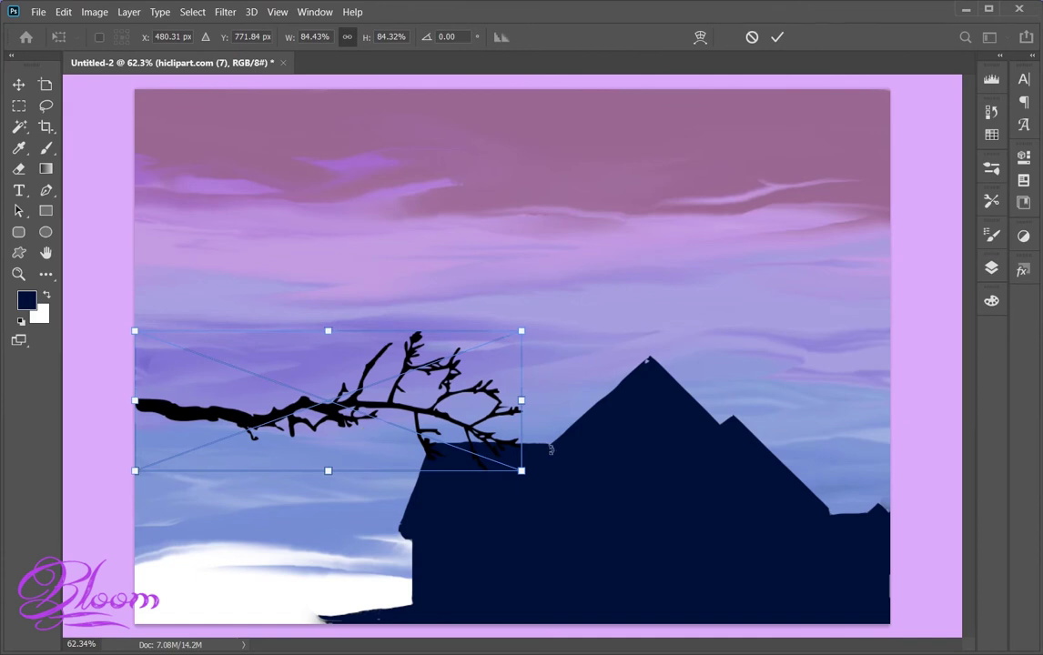
# Commit the branch's size and position, then shrink the owl and set it on the branch
pyautogui.moveTo(521, 470)
pyautogui.mouseDown()
pyautogui.moveTo(365, 421)
pyautogui.moveTo(442, 438)
pyautogui.mouseUp()
pyautogui.moveTo(443, 328); pyautogui.dragTo(601, 276)
pyautogui.press('Return')
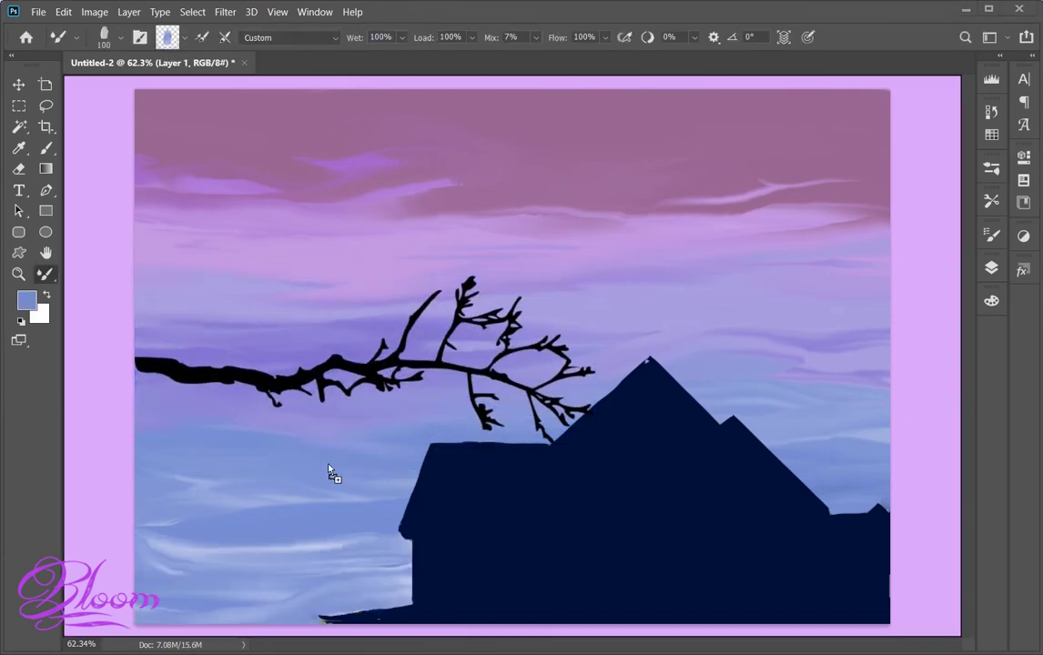
pyautogui.moveTo(373, 193); pyautogui.dragTo(310, 204)
pyautogui.moveTo(273, 300)
pyautogui.mouseDown()
pyautogui.moveTo(313, 319)
pyautogui.moveTo(284, 330)
pyautogui.moveTo(373, 333)
pyautogui.mouseUp()
pyautogui.press('Return')
# Duplicate the owl, shrink the copy and flip it to face the other way
pyautogui.press('b')
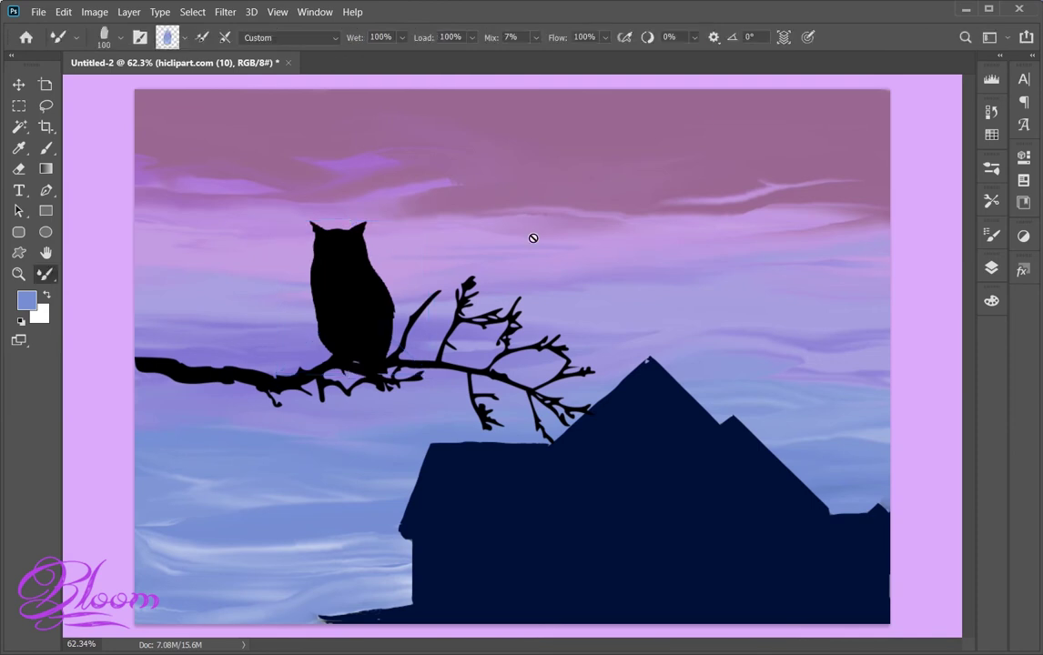
pyautogui.hotkey('ctrl', 't')
pyautogui.moveTo(472, 221)
pyautogui.mouseDown()
pyautogui.moveTo(426, 272)
pyautogui.moveTo(357, 269)
pyautogui.mouseUp()
pyautogui.moveTo(431, 299); pyautogui.dragTo(115, 312)
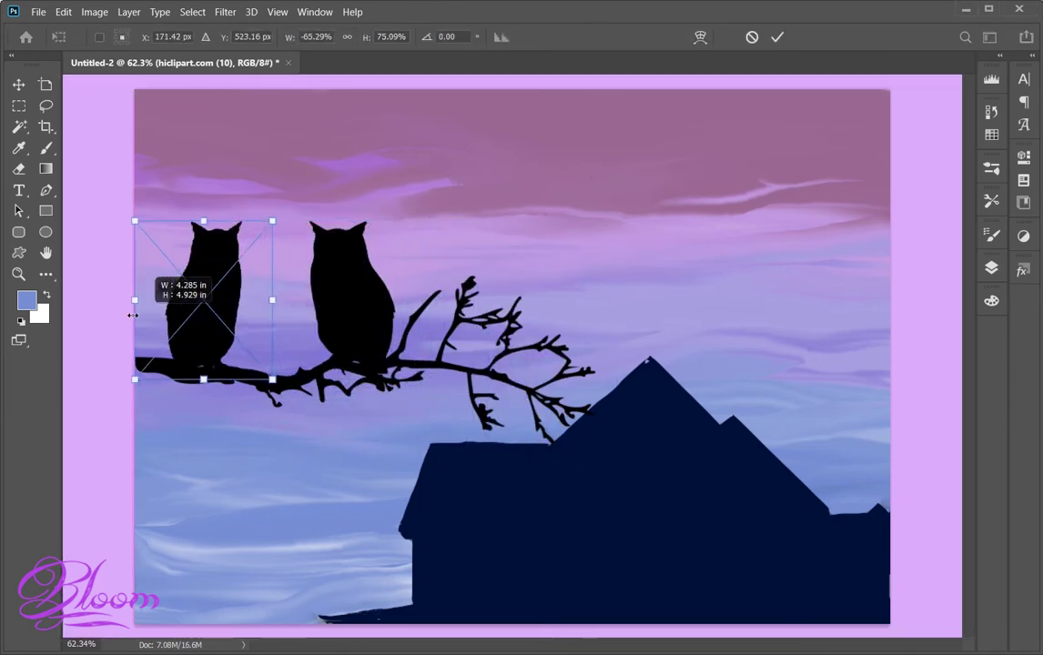
pyautogui.press('Return')
# Slide the flipped owl onto the branch's left end and raise the moon's opacity
pyautogui.press('v')
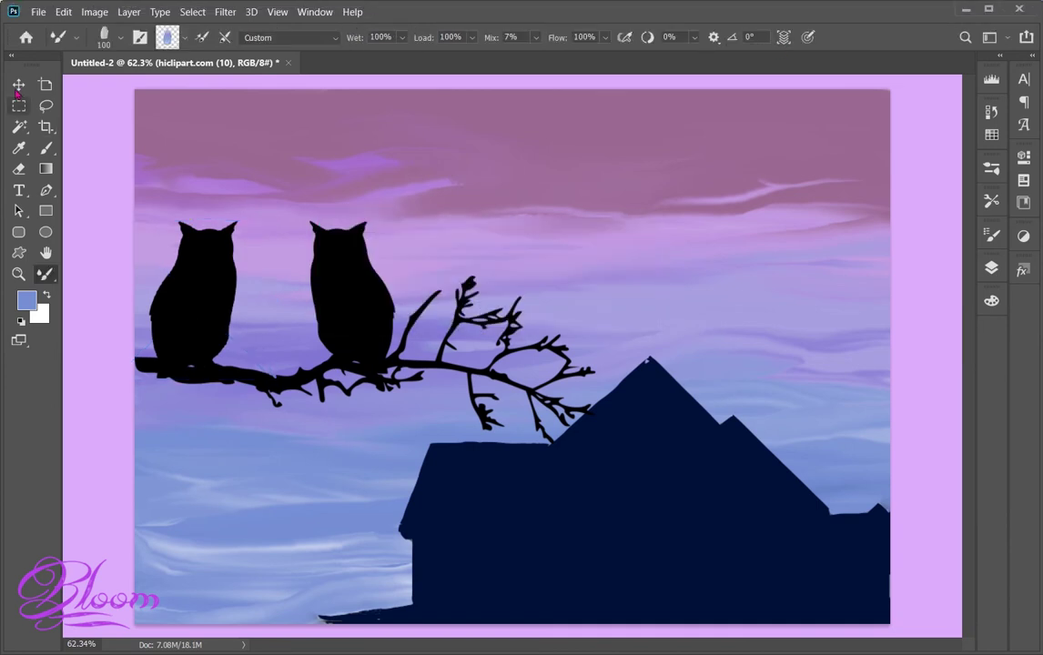
pyautogui.moveTo(215, 310); pyautogui.dragTo(244, 312)
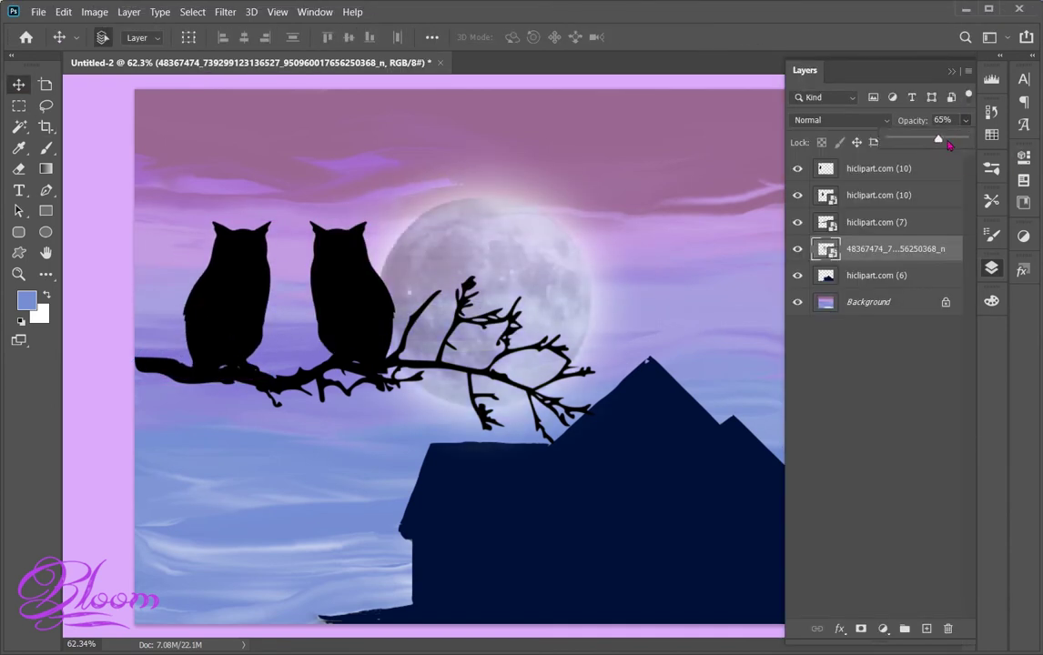
pyautogui.moveTo(948, 145); pyautogui.dragTo(963, 145)
pyautogui.click(991, 269)
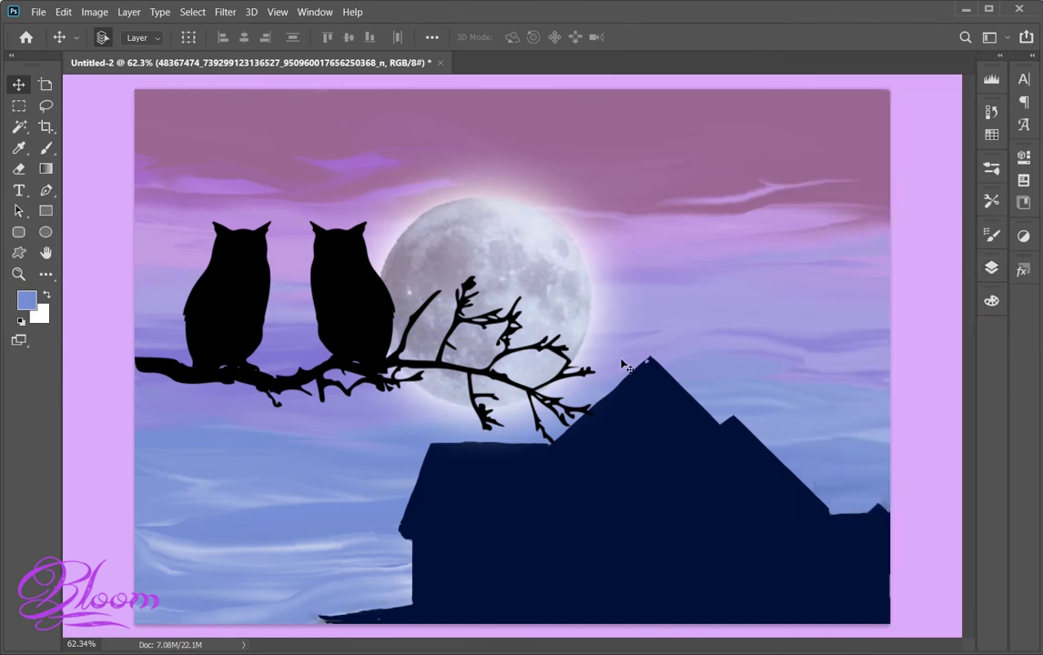
# Add a new empty layer from the Layers panel menu
pyautogui.click(992, 270)
pyautogui.click(963, 60)
pyautogui.click(932, 72)
pyautogui.click(992, 269)
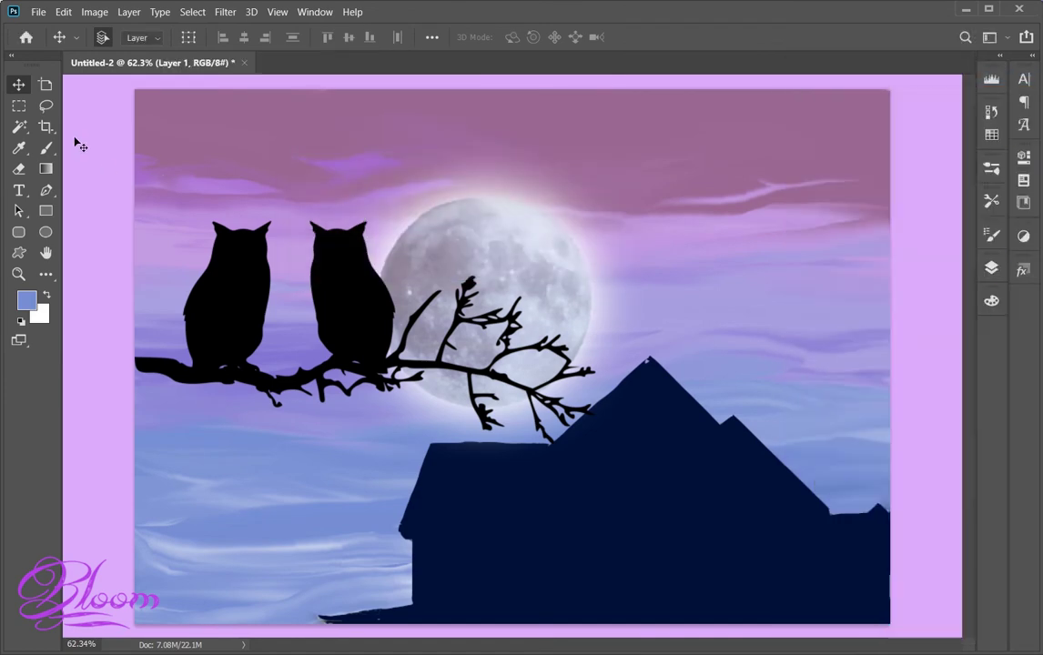
pyautogui.press('b')
pyautogui.click(109, 36)
# Choose the 337-pixel brush preset from the brush preset list
pyautogui.scroll(-5, 157, 367)
pyautogui.scroll(-5, 162, 410)
pyautogui.scroll(-5, 166, 455)
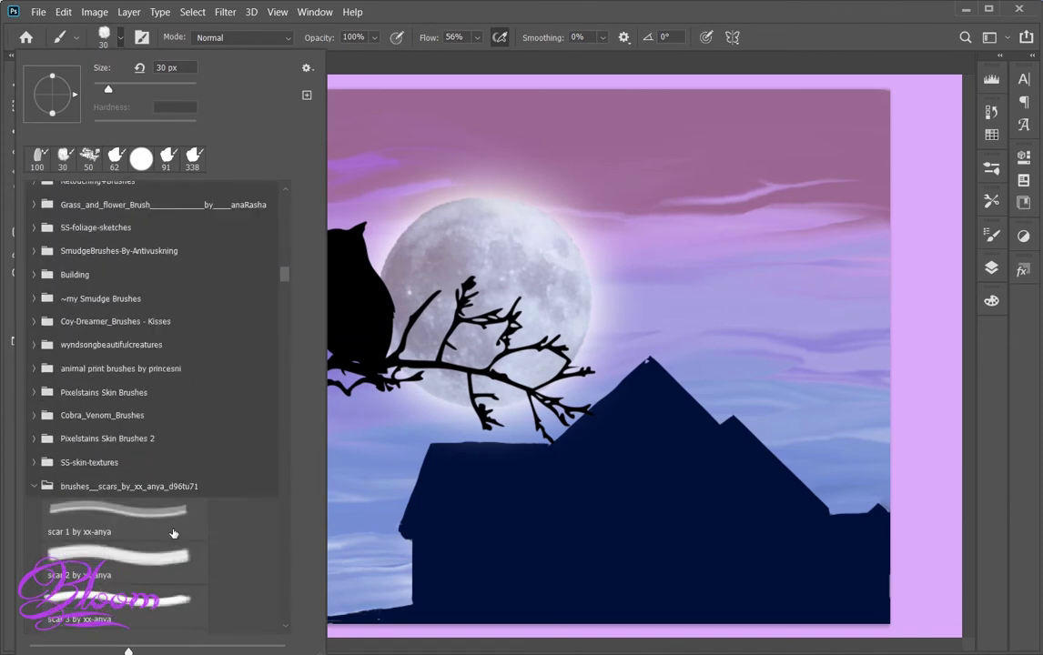
pyautogui.scroll(-5, 173, 534)
pyautogui.scroll(-1, 174, 534)
pyautogui.scroll(-5, 145, 428)
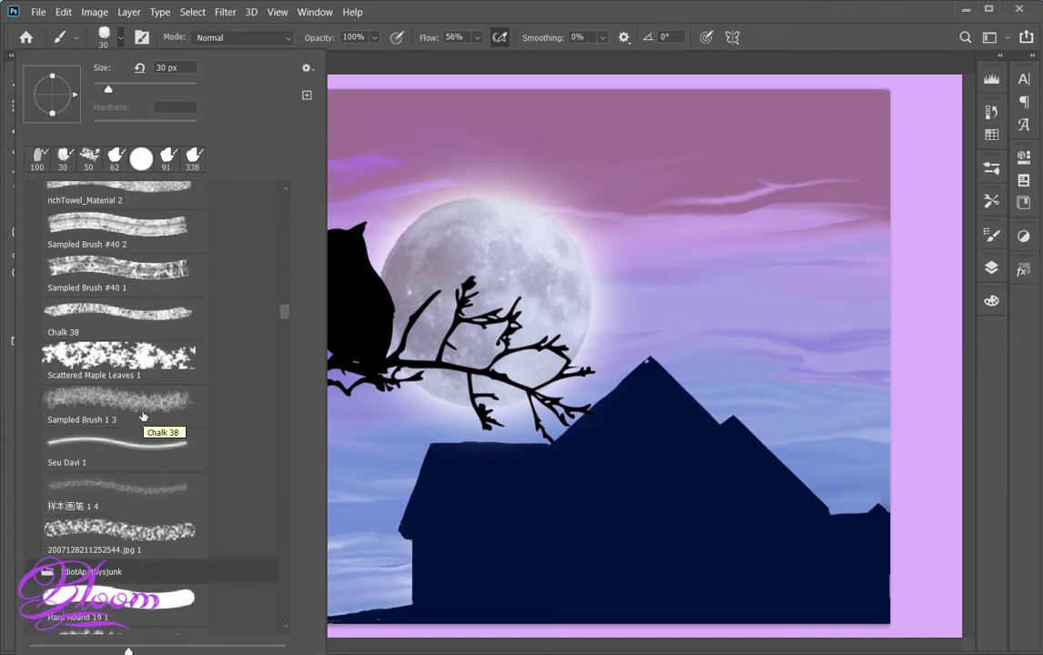
pyautogui.scroll(-4, 145, 428)
pyautogui.doubleClick(146, 432)
# Switch the brush to the sparkles3 preset
pyautogui.click(109, 38)
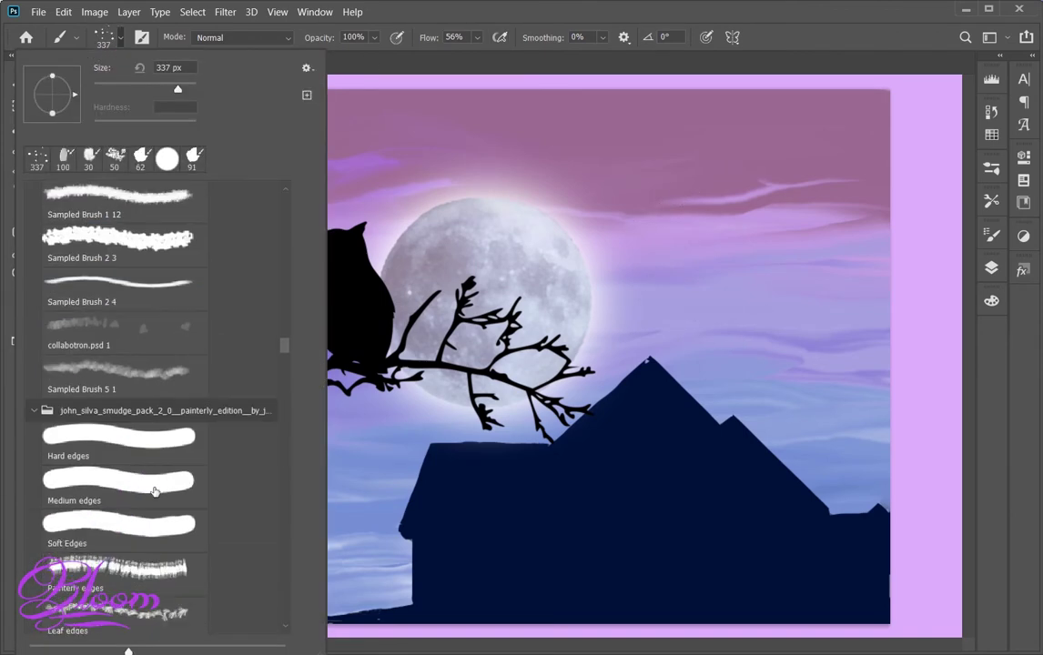
pyautogui.scroll(-4, 154, 491)
pyautogui.scroll(-4, 153, 491)
pyautogui.scroll(-4, 154, 492)
pyautogui.scroll(-4, 154, 491)
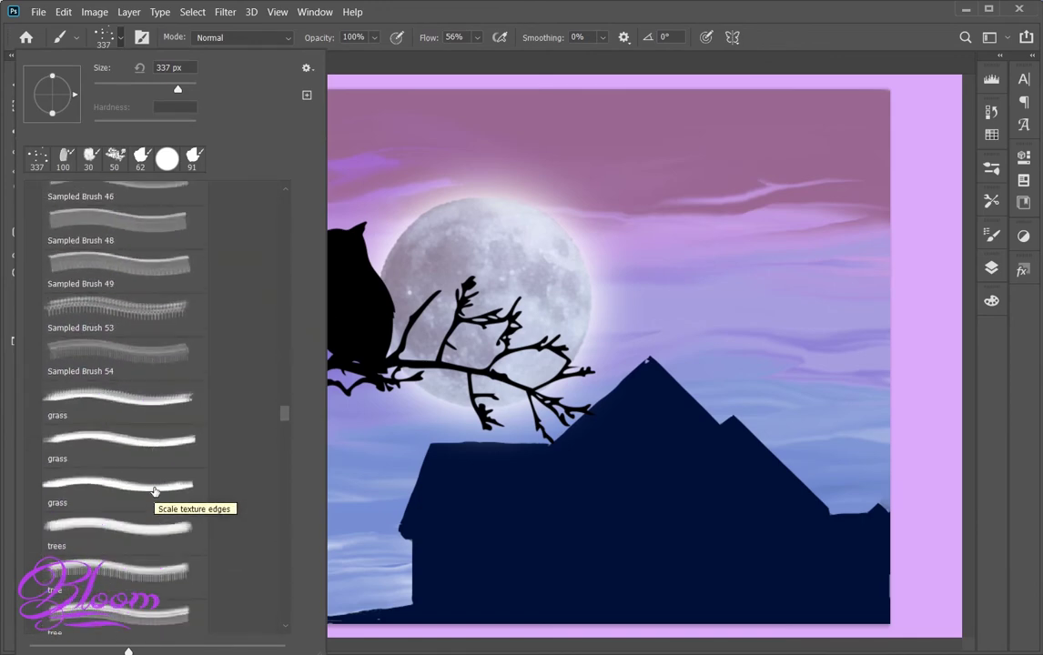
pyautogui.scroll(-4, 154, 492)
pyautogui.scroll(-4, 153, 492)
pyautogui.scroll(-4, 153, 491)
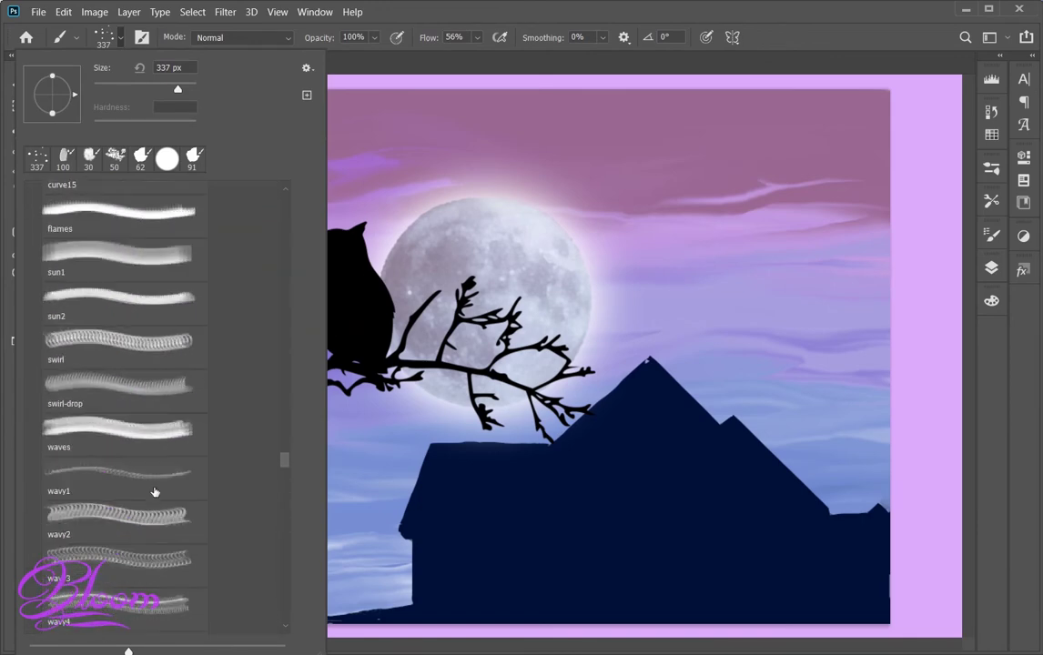
pyautogui.scroll(-4, 154, 491)
pyautogui.scroll(-4, 127, 481)
pyautogui.scroll(-3, 102, 477)
pyautogui.scroll(-3, 101, 482)
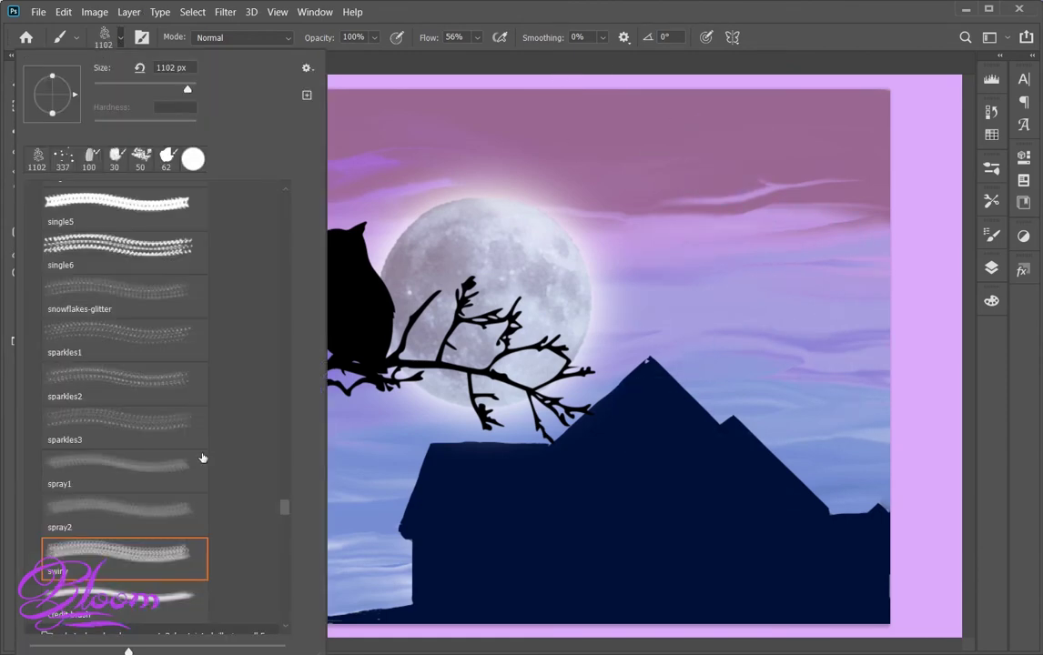
pyautogui.click(119, 603)
pyautogui.scroll(-2, 179, 563)
pyautogui.click(587, 177)
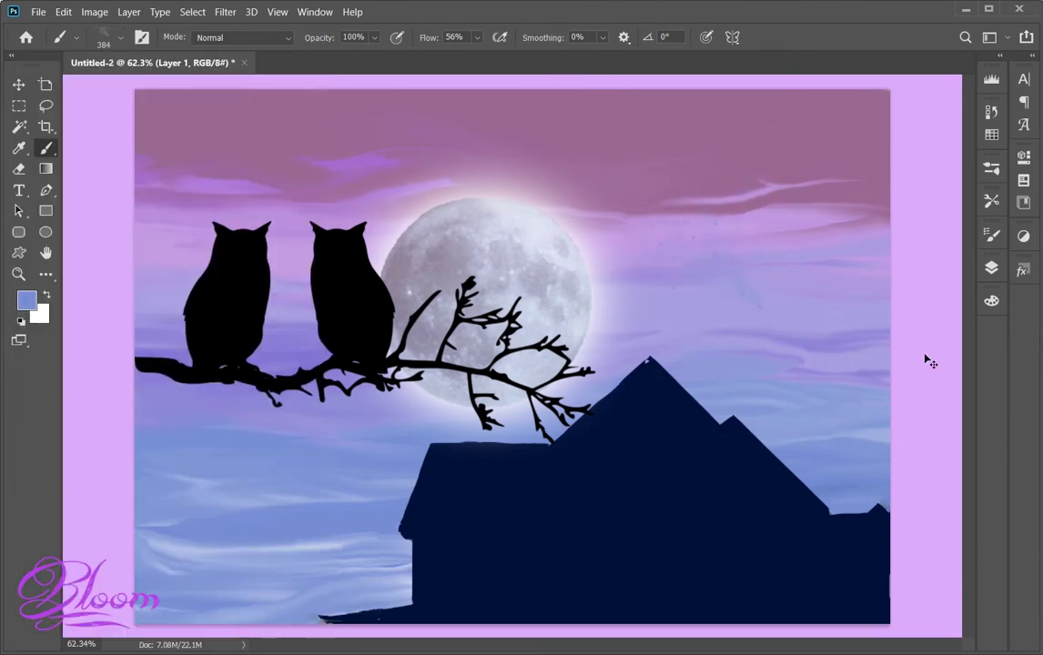
pyautogui.click(120, 37)
pyautogui.click(642, 160)
# Set the painting colour to white and check Layer 1 in the layers list
pyautogui.click(993, 301)
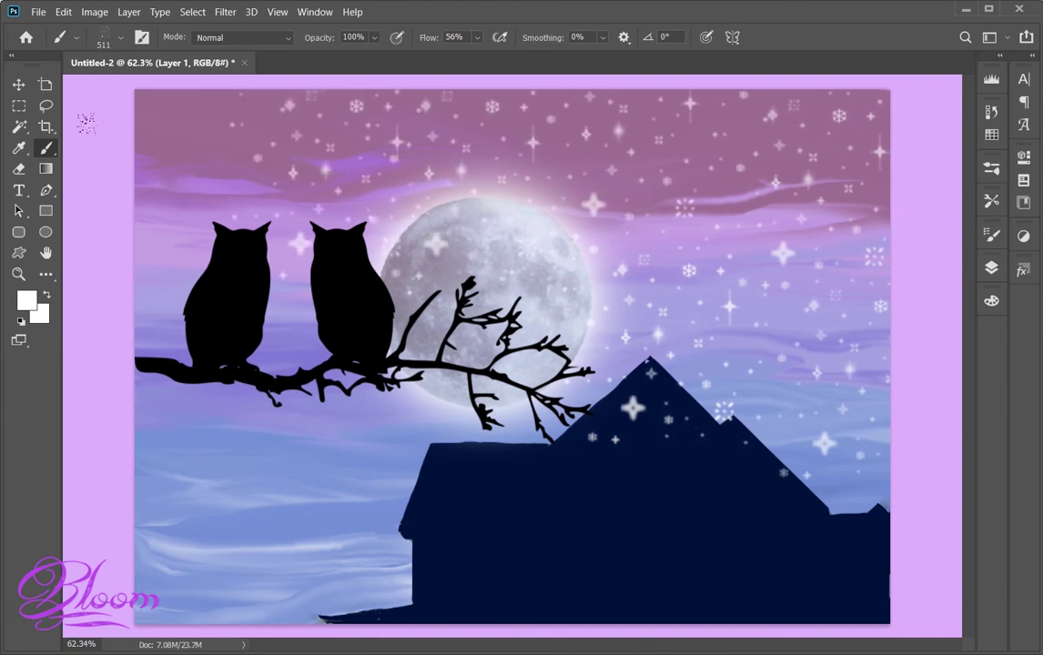
pyautogui.click(994, 267)
pyautogui.click(993, 271)
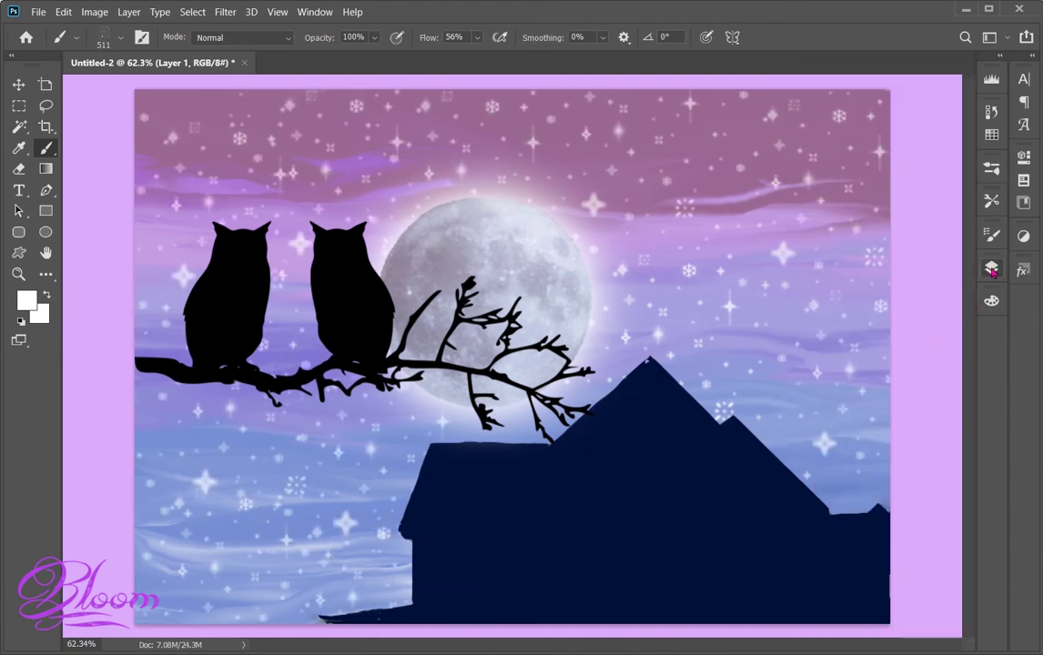
# Place the dark bush image in the lower-left corner, commit it, and dismiss the rasterize prompt
pyautogui.click(991, 269)
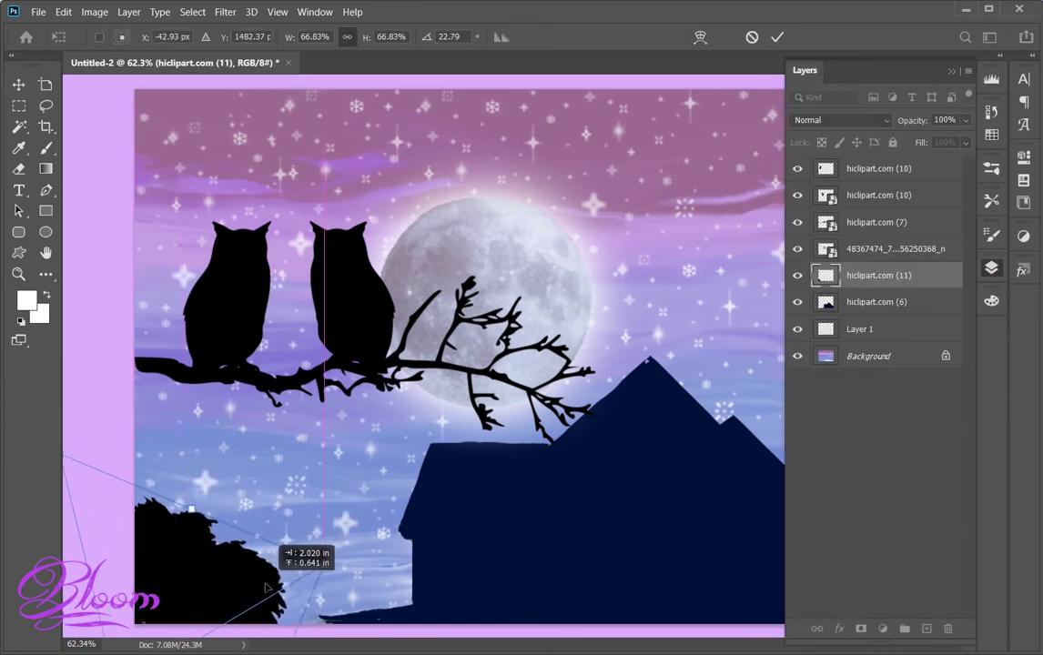
pyautogui.press('b')
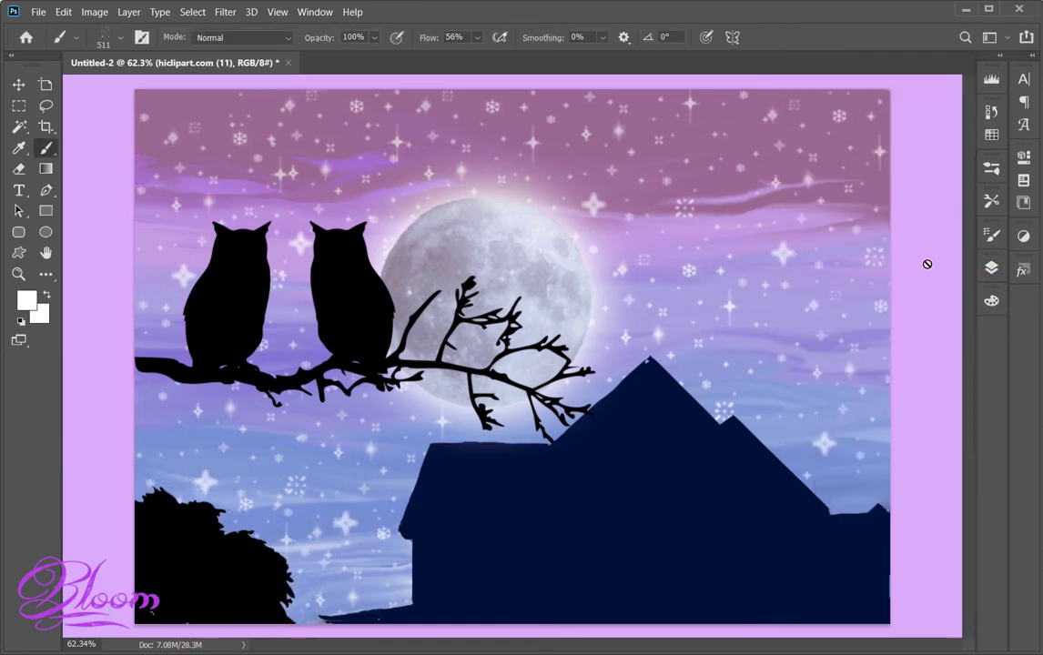
pyautogui.click(941, 261)
pyautogui.click(534, 309)
# Select the Soft Round Pressure Opacity brush preset
pyautogui.click(76, 38)
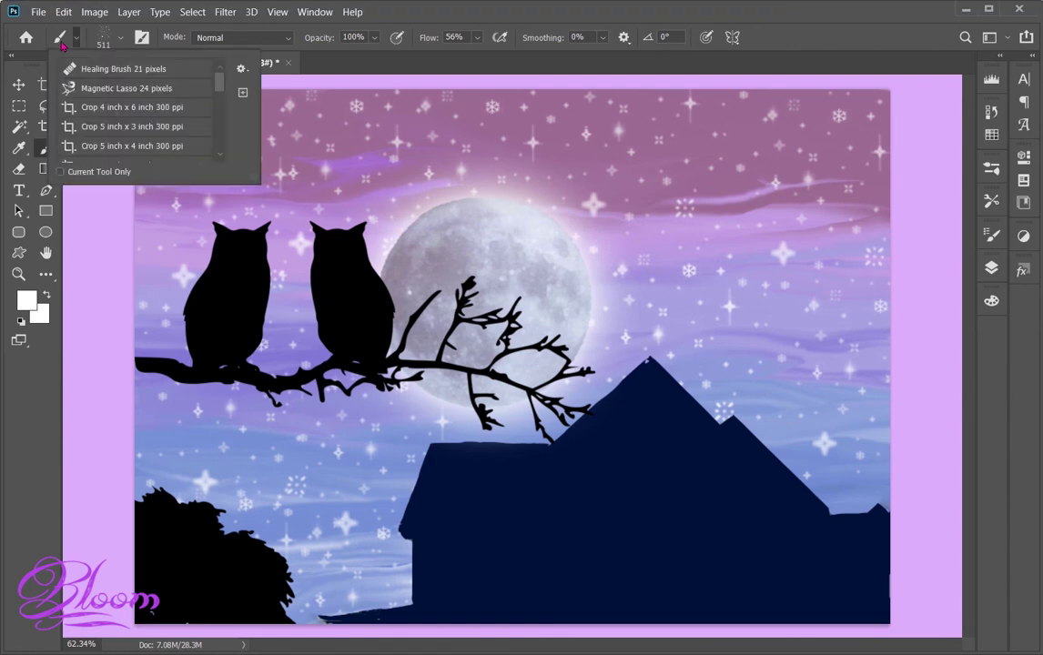
pyautogui.click(119, 37)
pyautogui.scroll(10, 97, 236)
pyautogui.doubleClick(93, 187)
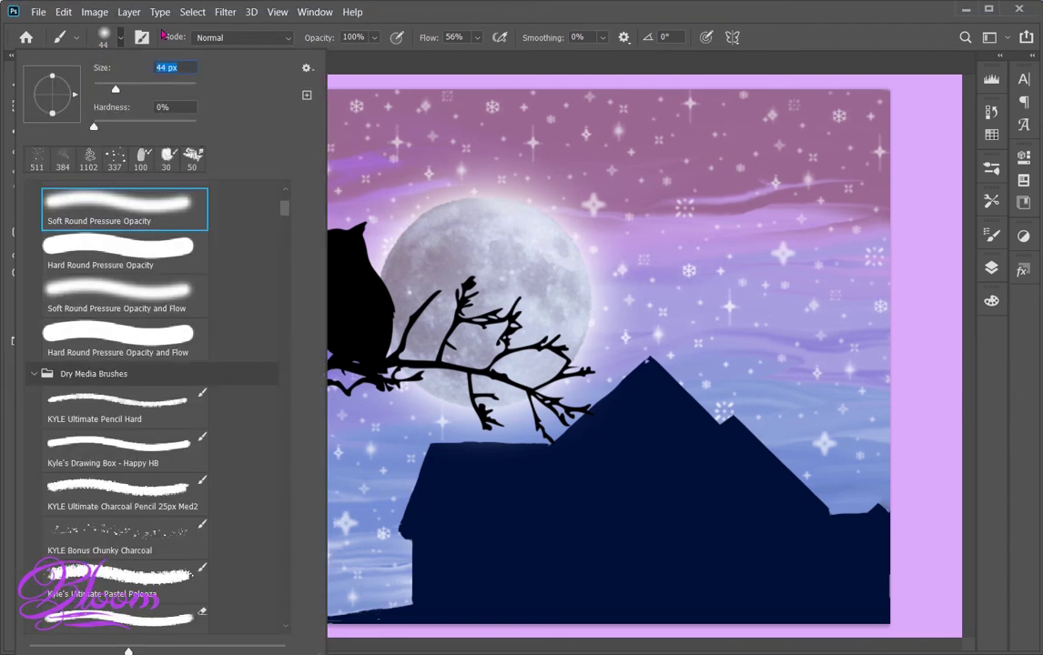